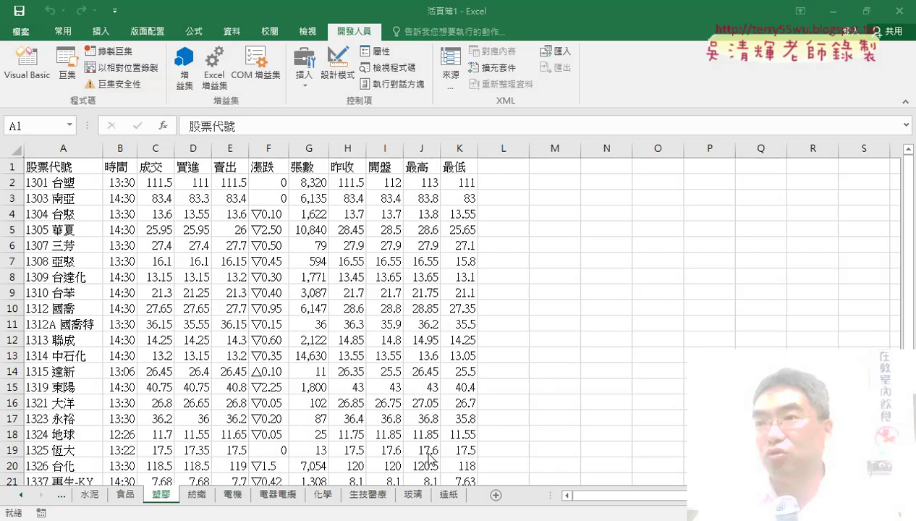
# - Group the sector sheets 水泥 through 造紙 and delete them, leaving 工作表26
pyautogui.click(90, 495)
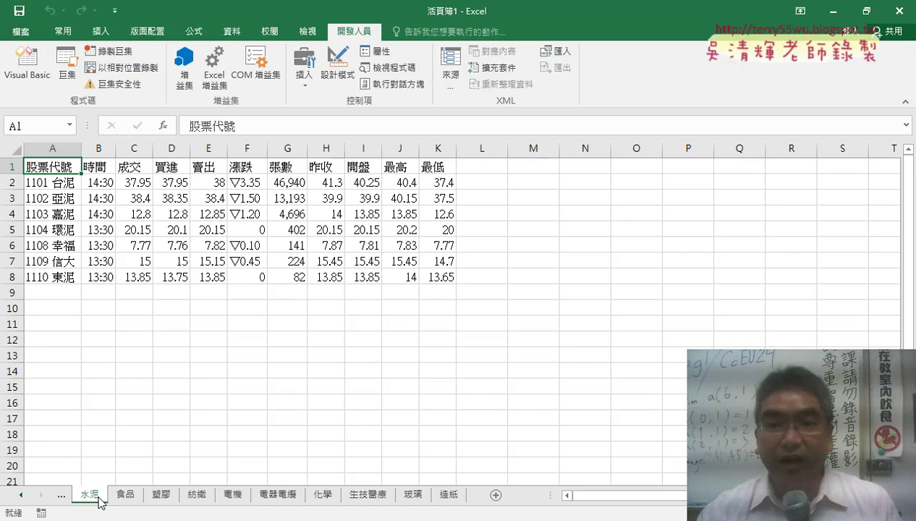
pyautogui.keyDown('shift'); pyautogui.click(449, 495); pyautogui.keyUp('shift')
pyautogui.rightClick(448, 495)
pyautogui.click(467, 329)
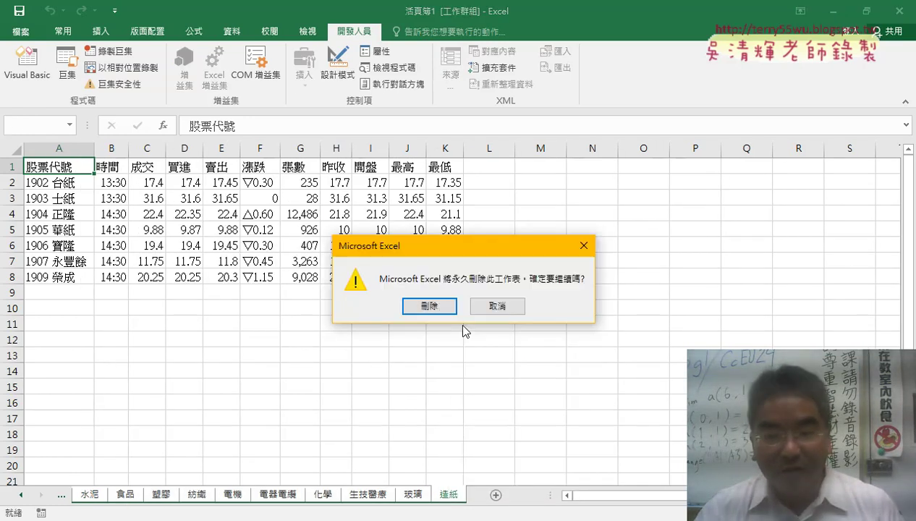
pyautogui.click(430, 310)
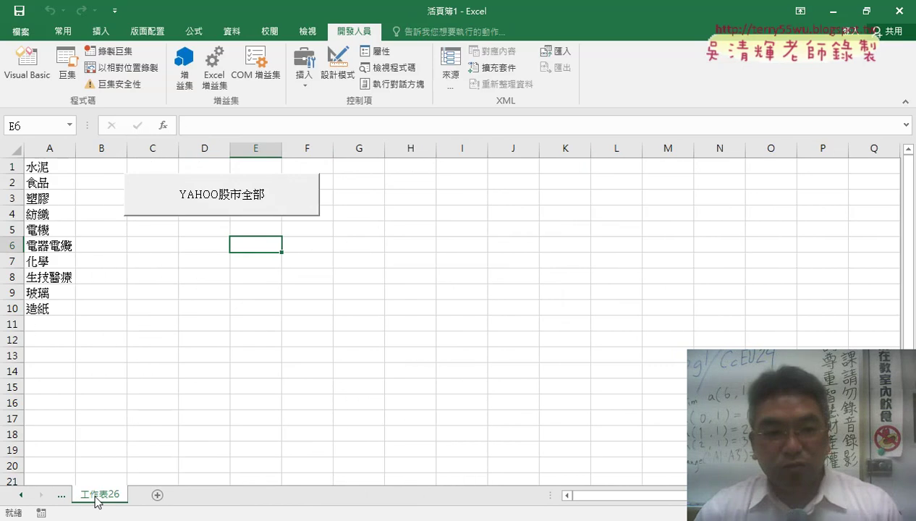
pyautogui.moveTo(57, 169); pyautogui.dragTo(58, 307)
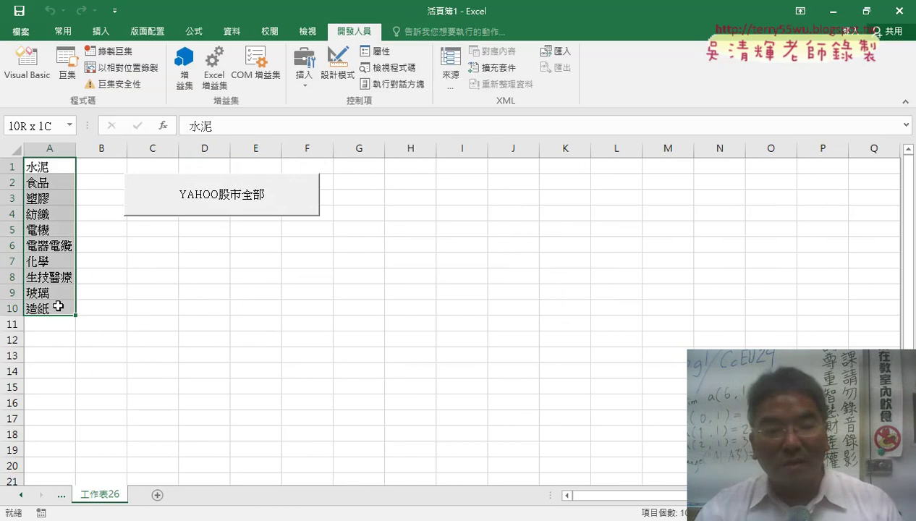
pyautogui.click(24, 495)
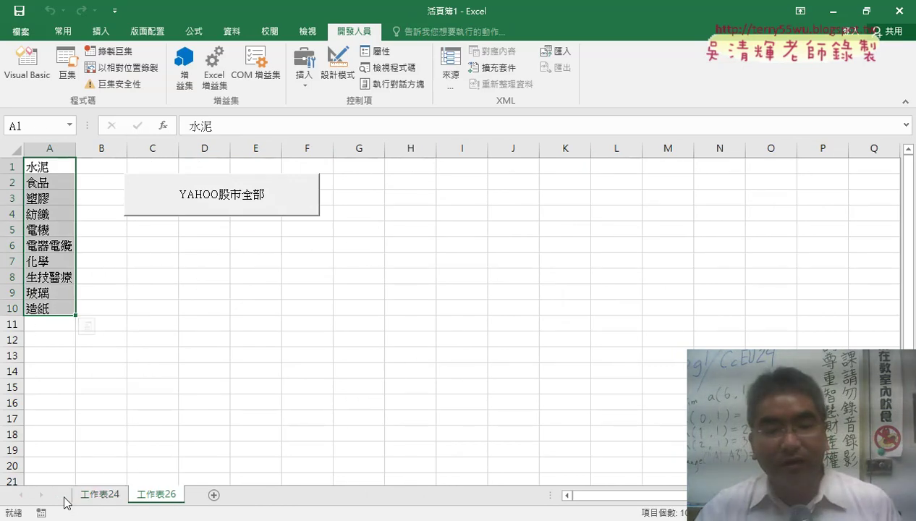
pyautogui.moveTo(59, 169); pyautogui.dragTo(58, 323)
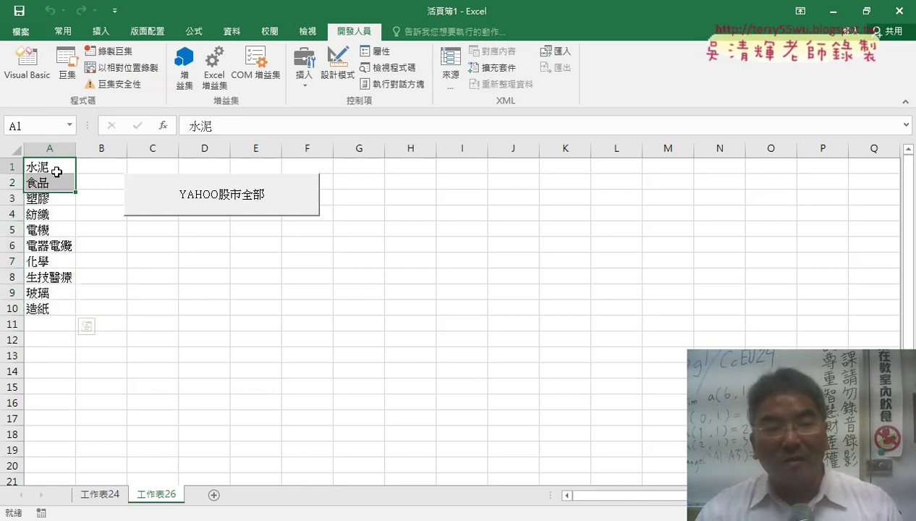
pyautogui.click(102, 495)
pyautogui.moveTo(40, 167)
pyautogui.mouseDown()
pyautogui.moveTo(87, 230)
pyautogui.moveTo(206, 293)
pyautogui.mouseUp()
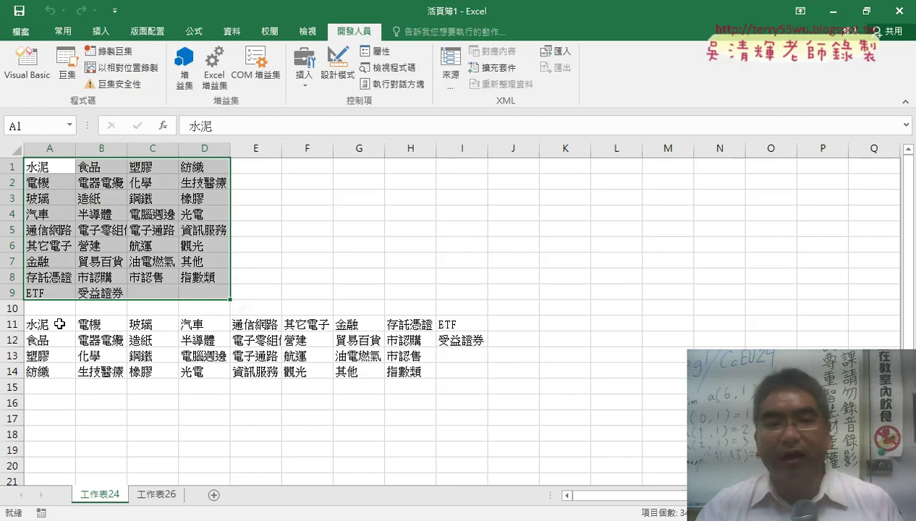
pyautogui.moveTo(60, 324); pyautogui.dragTo(450, 374)
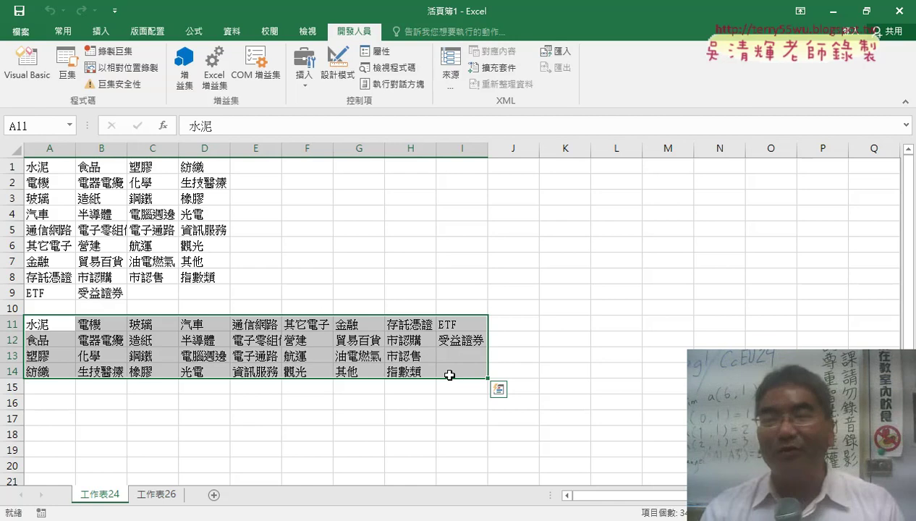
pyautogui.press('Escape')
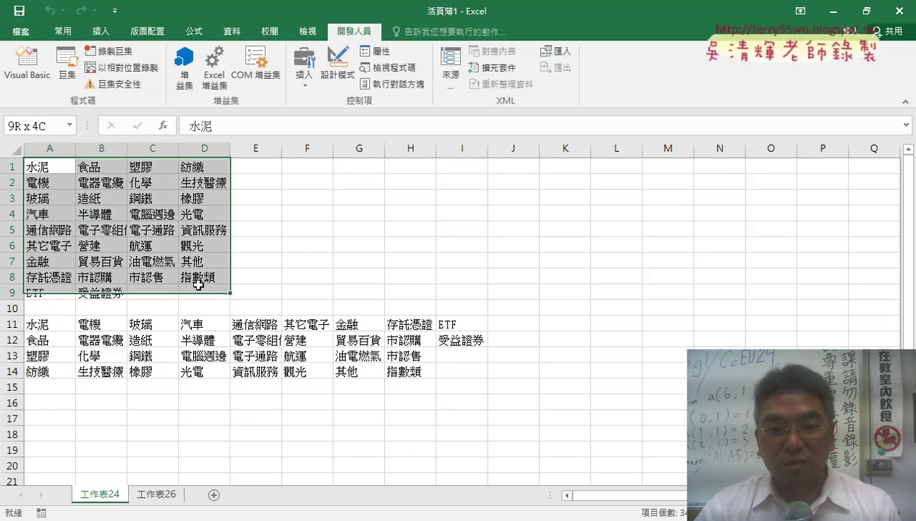
pyautogui.moveTo(53, 171); pyautogui.dragTo(205, 277)
pyautogui.click(169, 495)
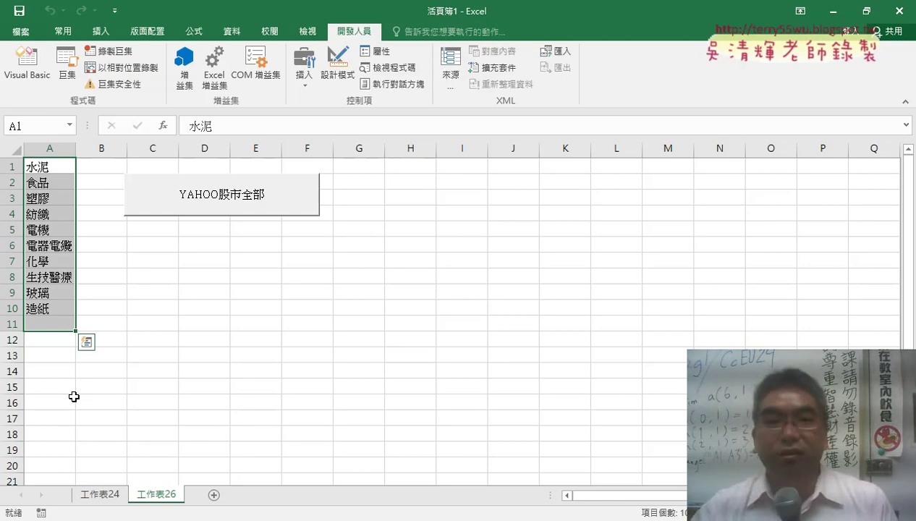
pyautogui.click(99, 494)
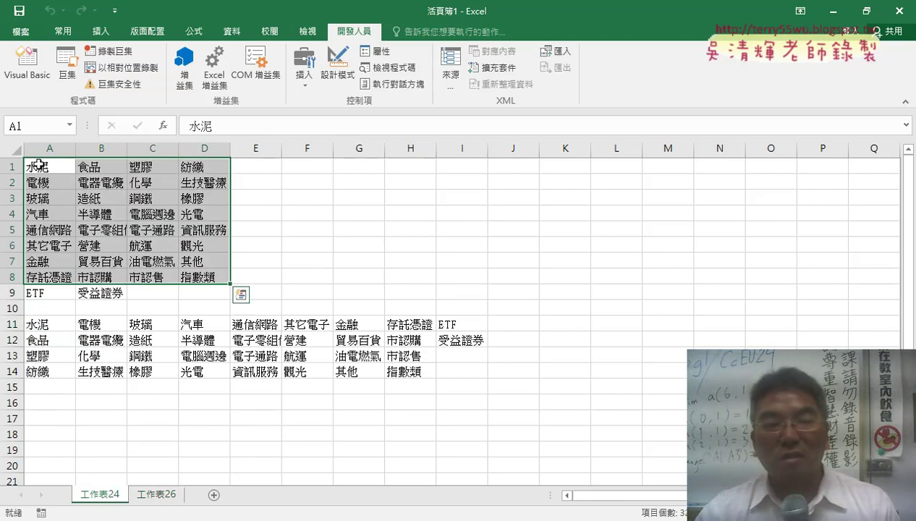
pyautogui.moveTo(39, 165); pyautogui.dragTo(208, 277)
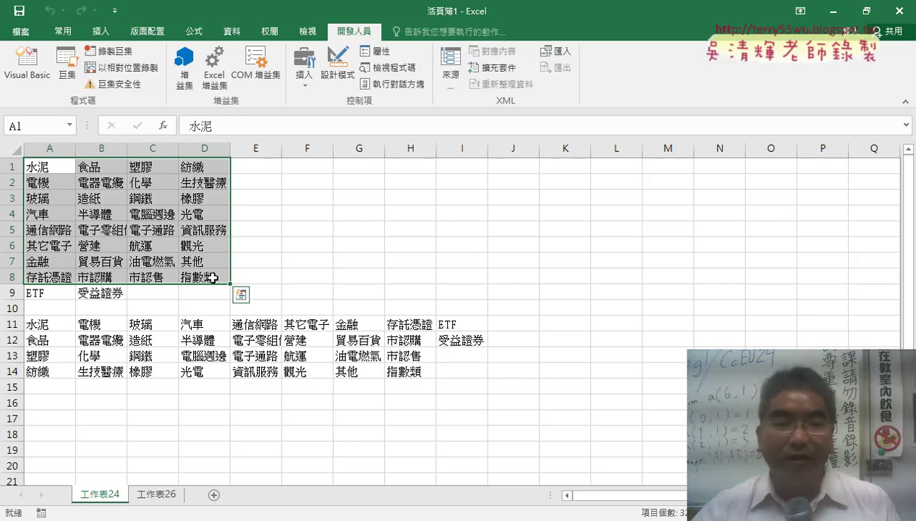
pyautogui.click(156, 494)
pyautogui.click(48, 165)
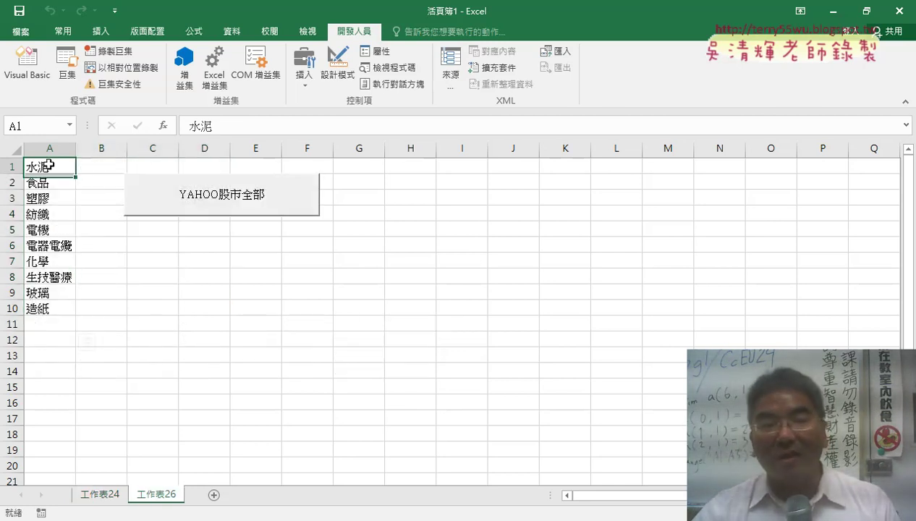
pyautogui.click(49, 181)
pyautogui.click(49, 197)
pyautogui.click(49, 213)
pyautogui.click(50, 230)
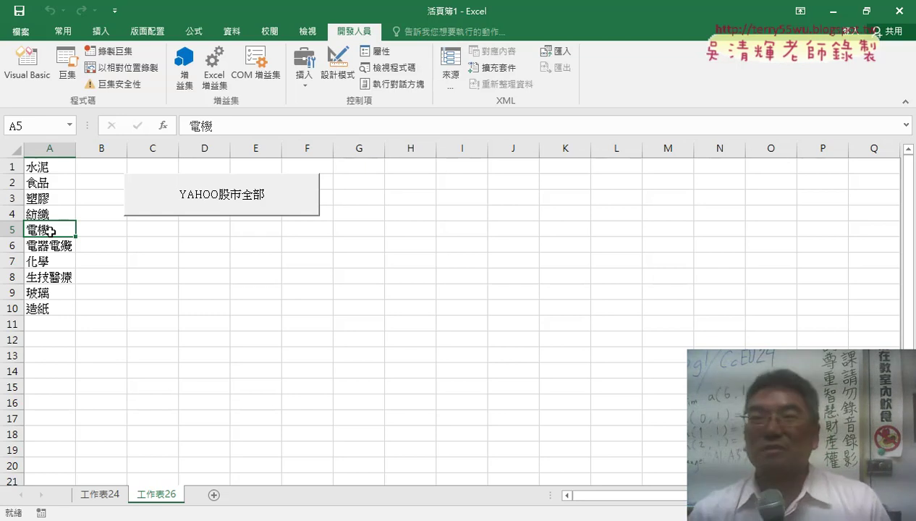
pyautogui.moveTo(60, 167); pyautogui.dragTo(53, 304)
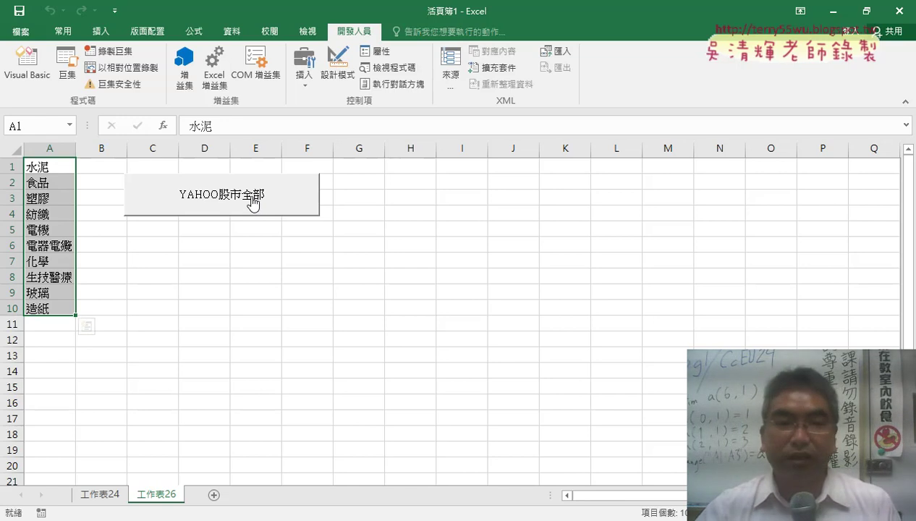
# - Open the Visual Basic editor and scroll to the Module2 Yahoo stock macro
pyautogui.click(28, 69)
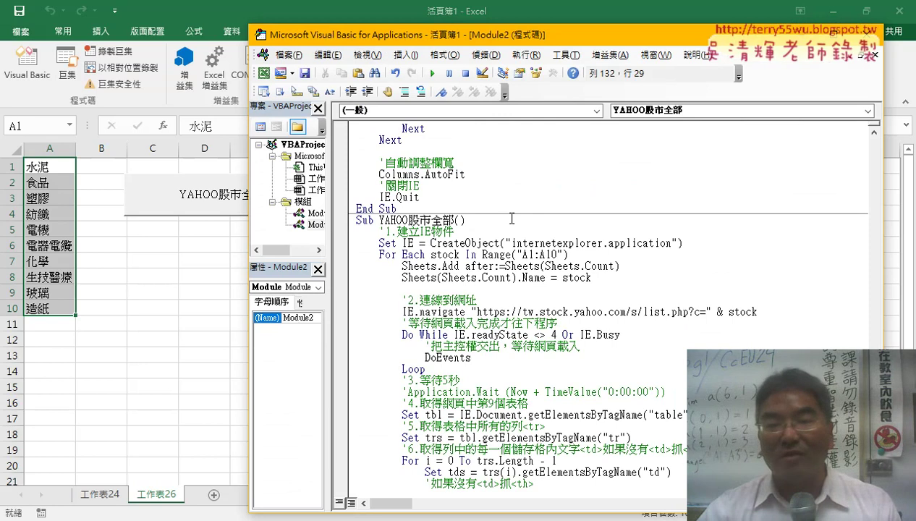
pyautogui.scroll(2, 511, 219)
pyautogui.scroll(2, 521, 224)
pyautogui.scroll(4, 535, 232)
pyautogui.scroll(2, 557, 246)
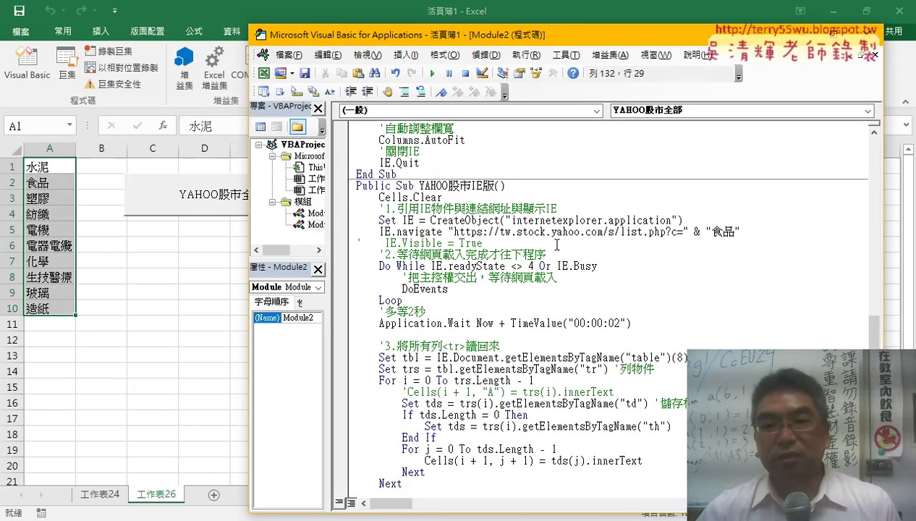
pyautogui.scroll(-1, 559, 242)
# - Highlight the Yahoo address, the sector name 食品, and then the whole IE.navigate line
pyautogui.moveTo(723, 187)
pyautogui.mouseDown()
pyautogui.moveTo(728, 195)
pyautogui.moveTo(454, 197)
pyautogui.mouseUp()
pyautogui.press('Down')
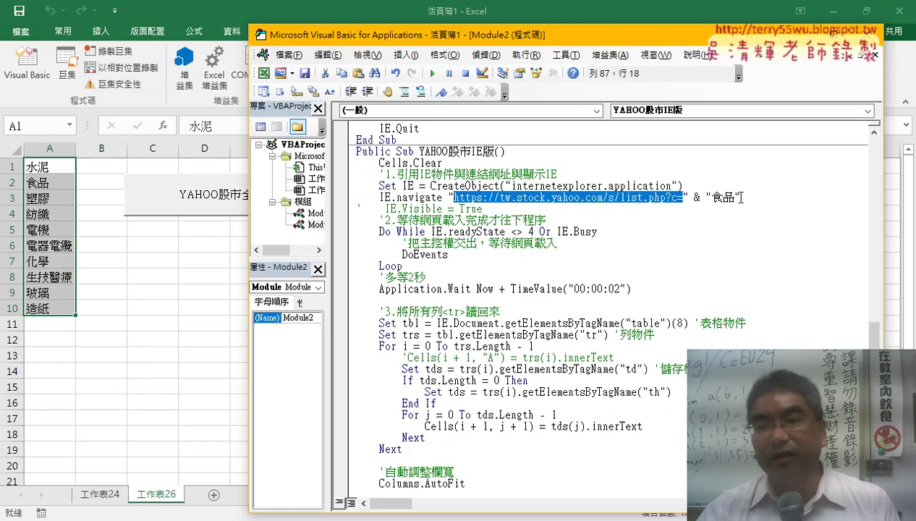
pyautogui.moveTo(741, 197); pyautogui.dragTo(706, 197)
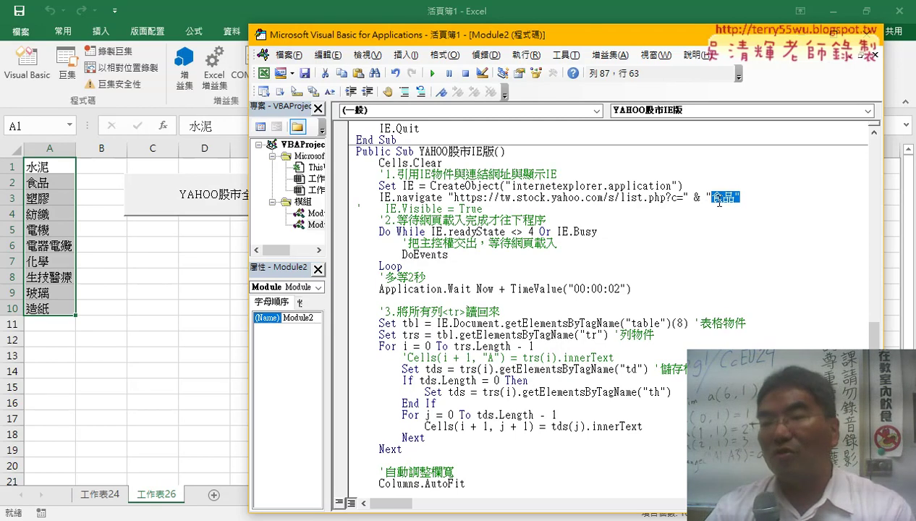
pyautogui.click(598, 198)
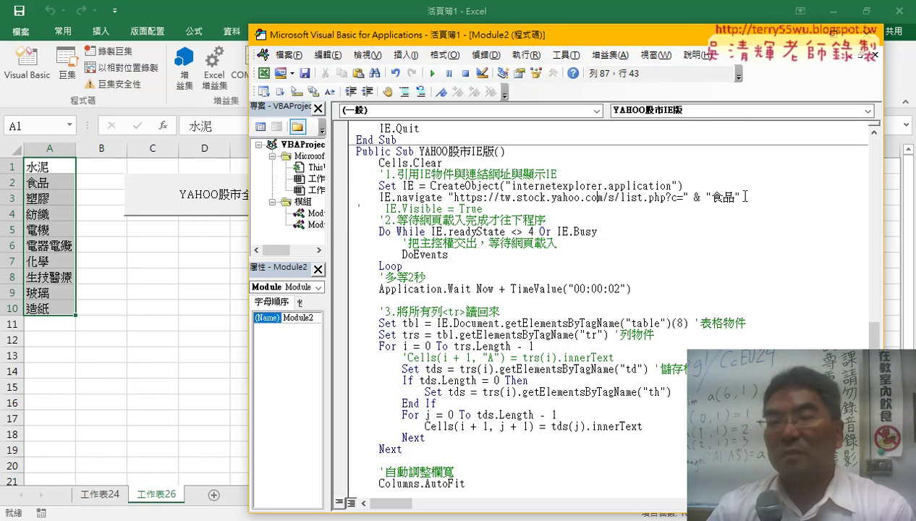
pyautogui.moveTo(744, 197); pyautogui.dragTo(383, 198)
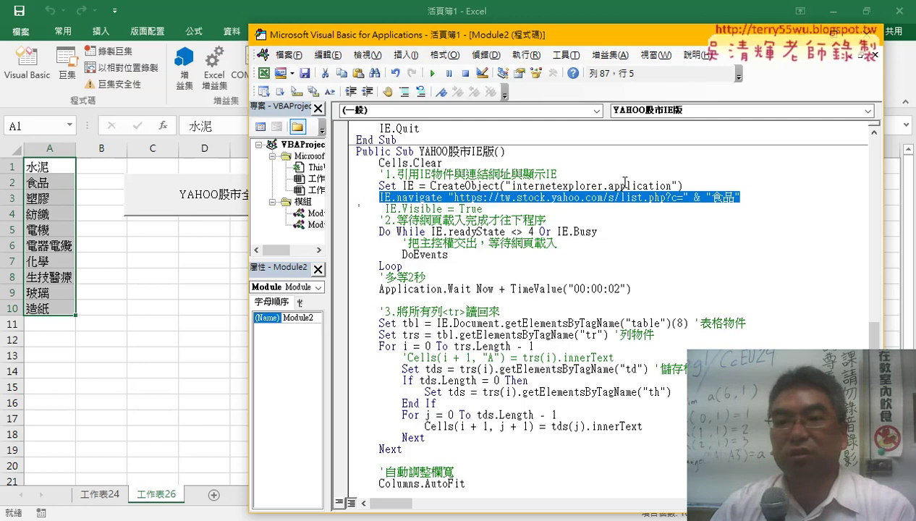
pyautogui.scroll(-2, 715, 201)
pyautogui.scroll(-3, 715, 203)
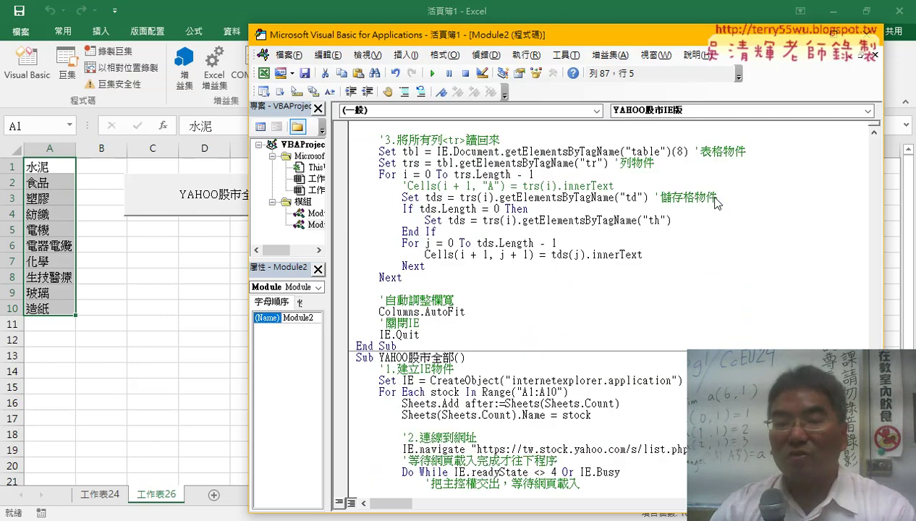
pyautogui.scroll(-4, 715, 204)
pyautogui.scroll(-2, 652, 199)
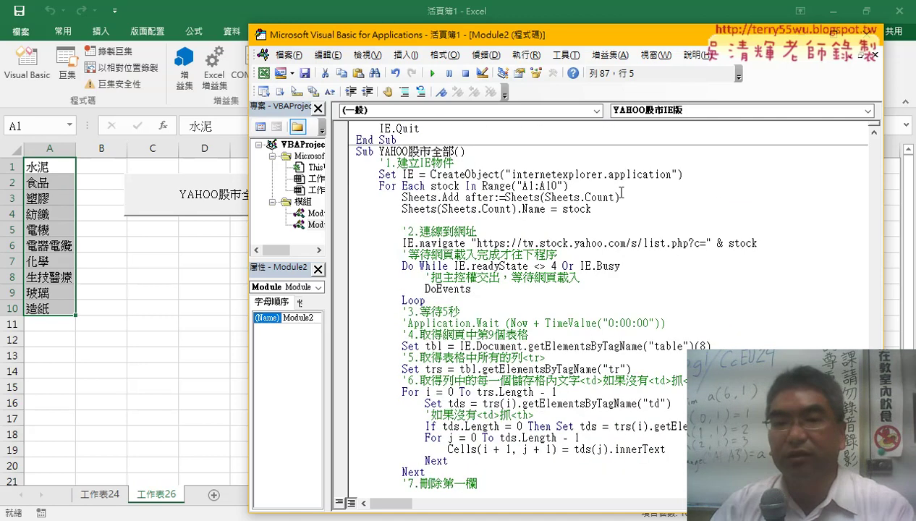
pyautogui.moveTo(379, 186); pyautogui.dragTo(437, 186)
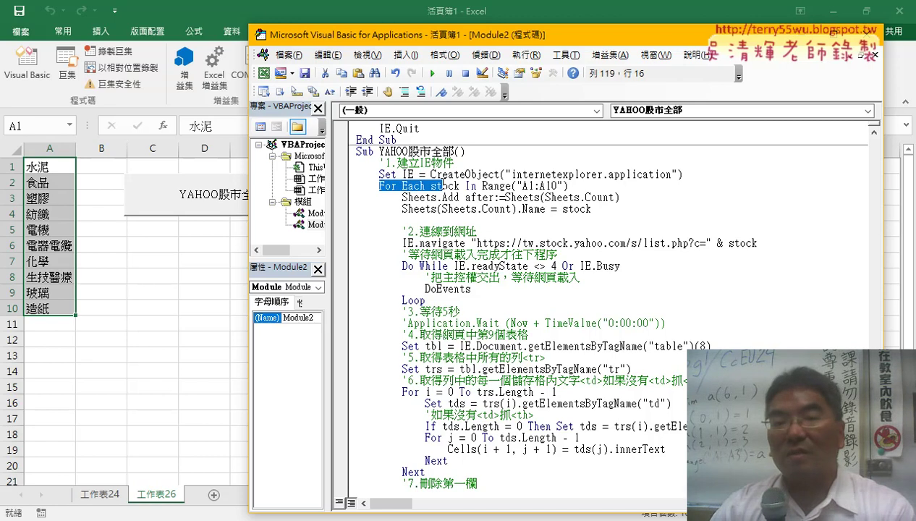
pyautogui.click(469, 186)
pyautogui.doubleClick(457, 186)
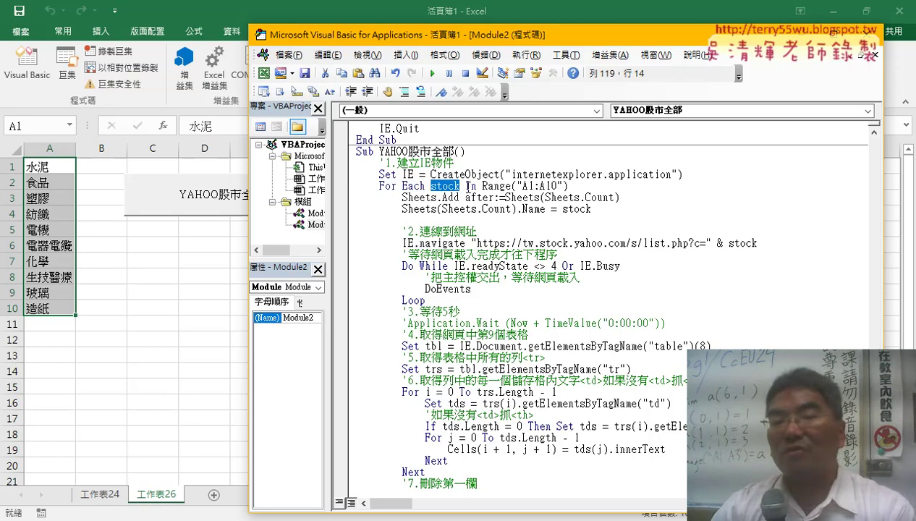
pyautogui.moveTo(482, 186); pyautogui.dragTo(572, 185)
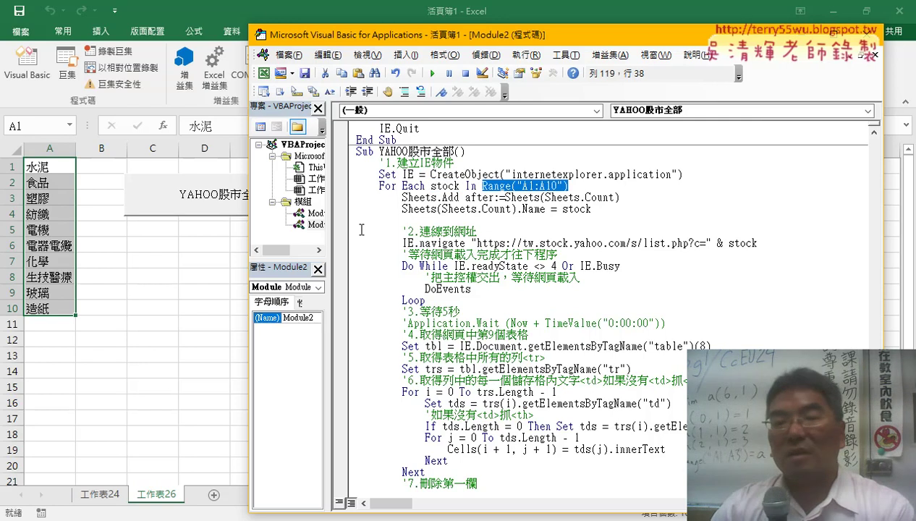
pyautogui.moveTo(458, 186); pyautogui.dragTo(431, 186)
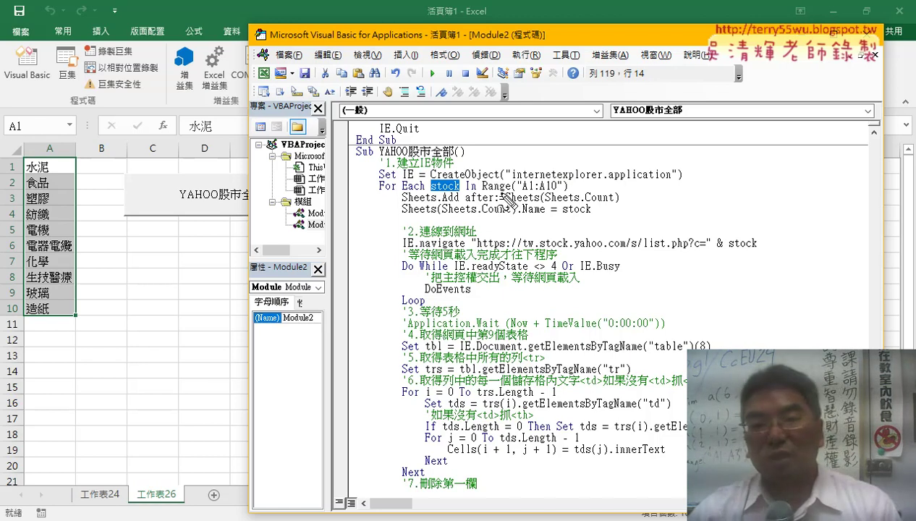
pyautogui.moveTo(500, 193)
pyautogui.mouseDown()
pyautogui.moveTo(566, 192)
pyautogui.moveTo(454, 189)
pyautogui.mouseUp()
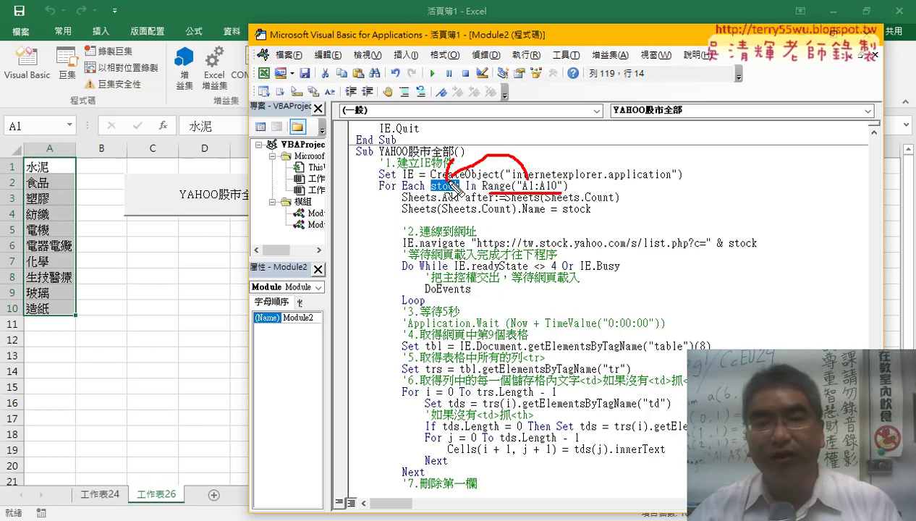
pyautogui.moveTo(58, 162); pyautogui.dragTo(59, 174)
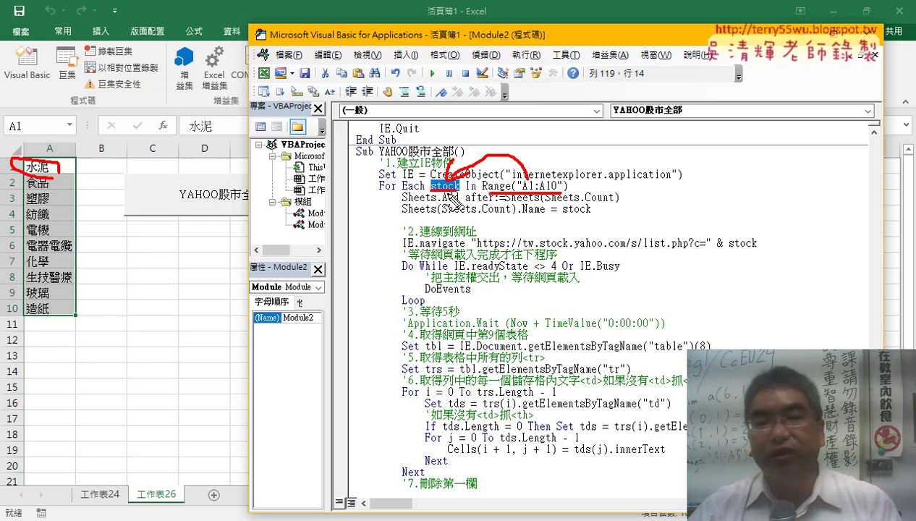
pyautogui.moveTo(397, 215)
pyautogui.mouseDown()
pyautogui.moveTo(397, 193)
pyautogui.moveTo(621, 204)
pyautogui.mouseUp()
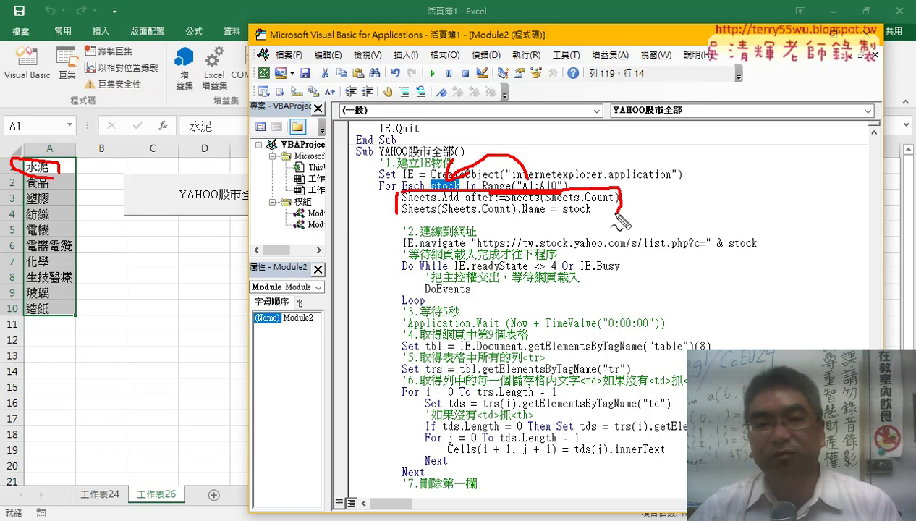
pyautogui.moveTo(397, 215); pyautogui.dragTo(621, 208)
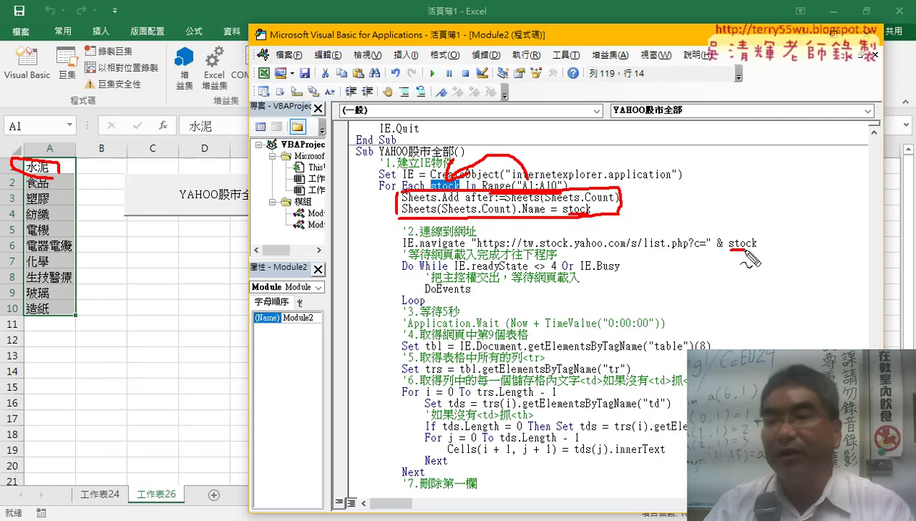
pyautogui.moveTo(729, 251); pyautogui.dragTo(758, 251)
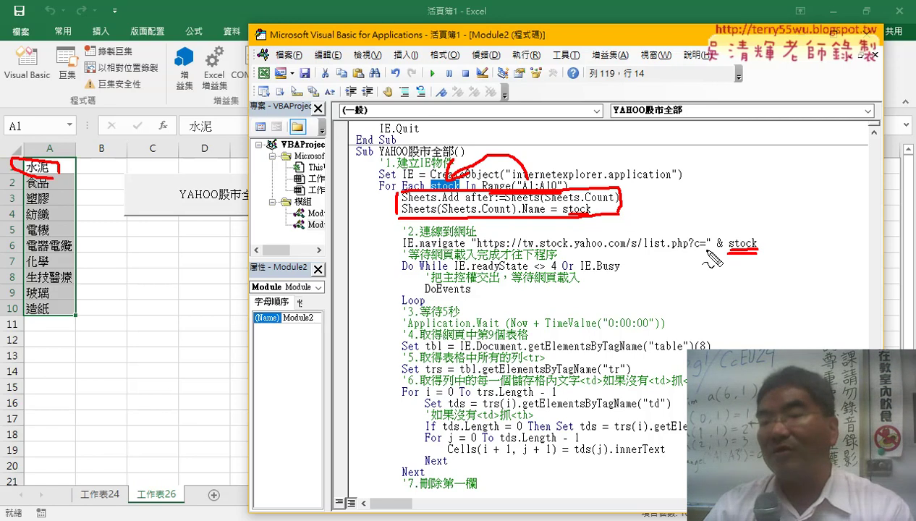
pyautogui.moveTo(709, 193)
pyautogui.mouseDown()
pyautogui.moveTo(751, 239)
pyautogui.moveTo(764, 227)
pyautogui.mouseUp()
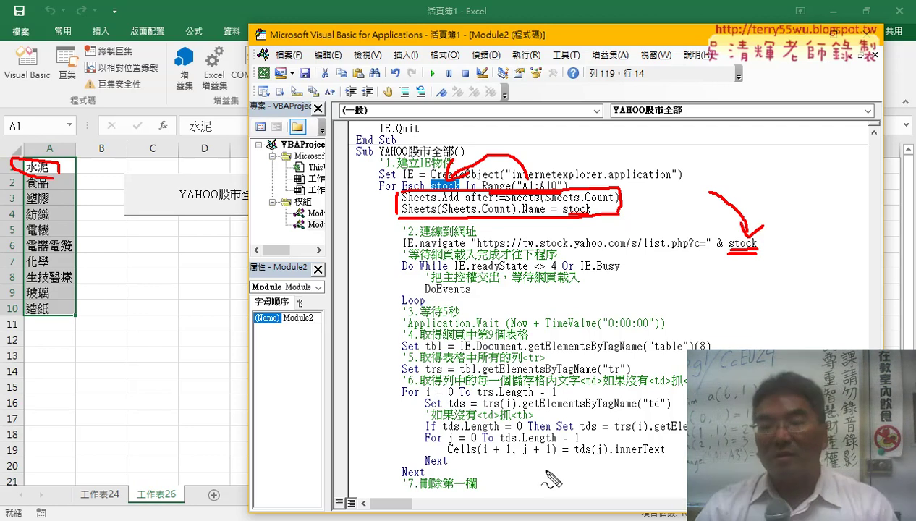
pyautogui.press('Escape')
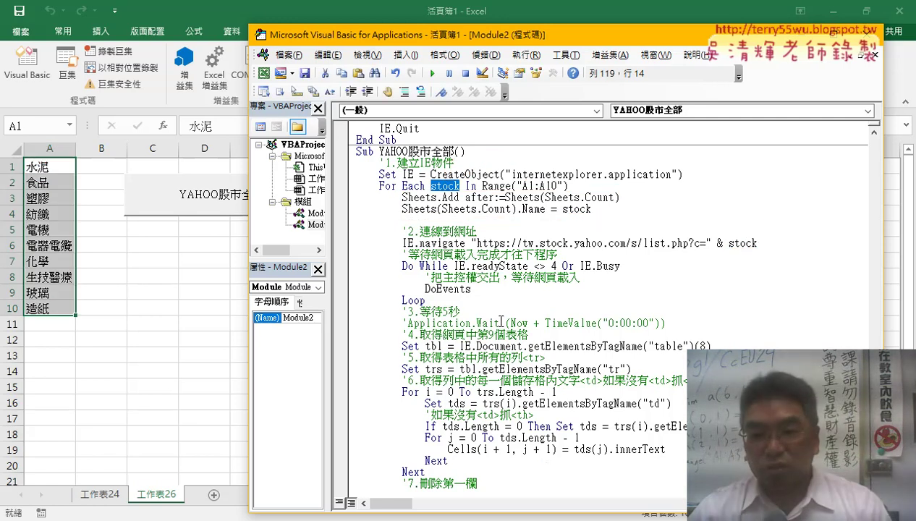
pyautogui.moveTo(664, 322); pyautogui.dragTo(343, 329)
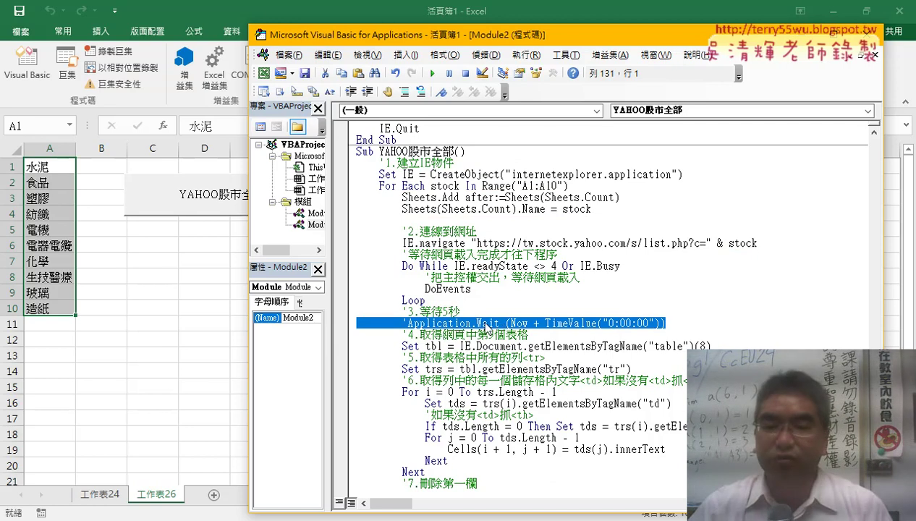
# - Uncomment Application.Wait, change its delay to 0:00:02, and set a breakpoint on IE.navigate
pyautogui.click(406, 323)
pyautogui.press('Delete')
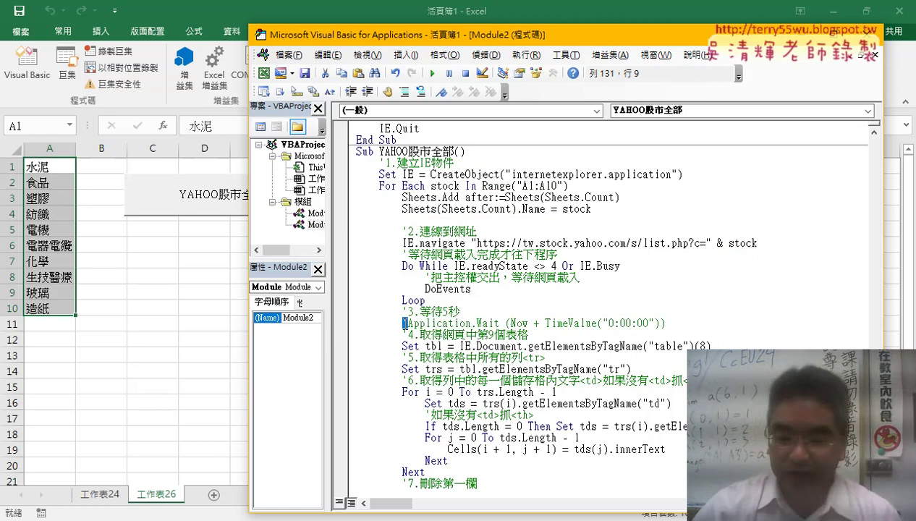
pyautogui.press('BackSpace')
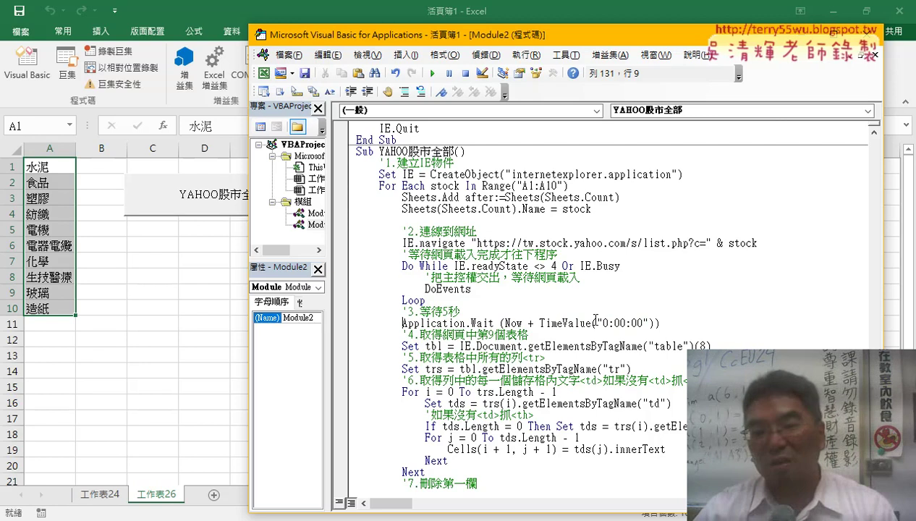
pyautogui.moveTo(634, 324); pyautogui.dragTo(640, 323)
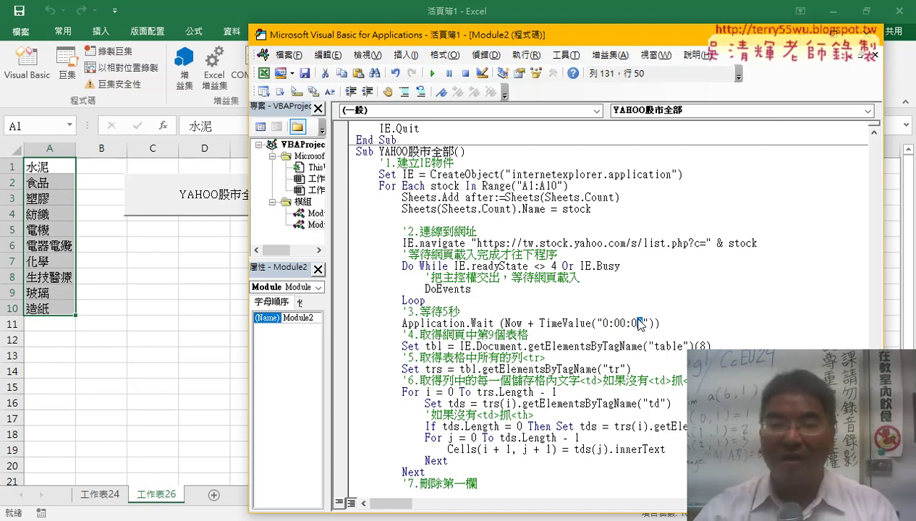
pyautogui.write('2')
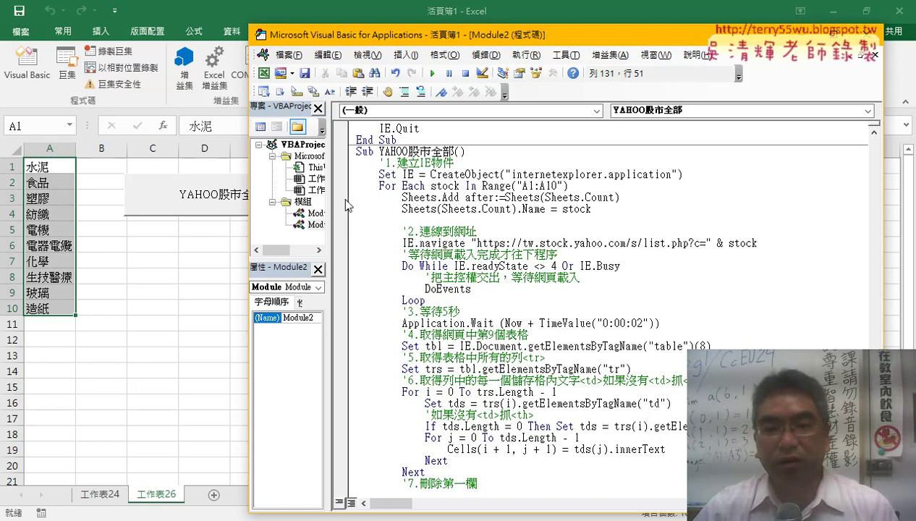
pyautogui.click(340, 243)
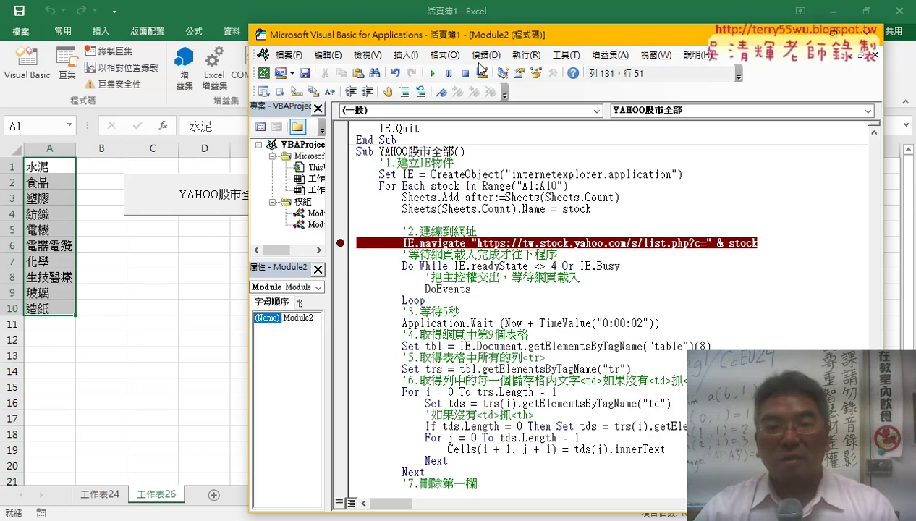
# - Move the breakpoint from the IE.navigate line to the Sheets.Add line
pyautogui.moveTo(490, 43); pyautogui.dragTo(585, 42)
pyautogui.click(434, 196)
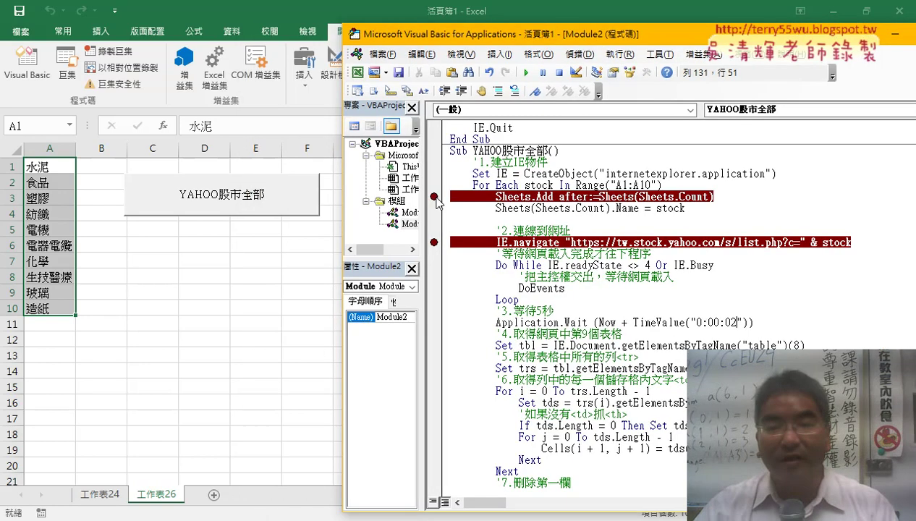
pyautogui.click(434, 242)
# - Run the YAHOO股市全部 macro and step through adding the 水泥 sheet and loading its page
pyautogui.click(526, 72)
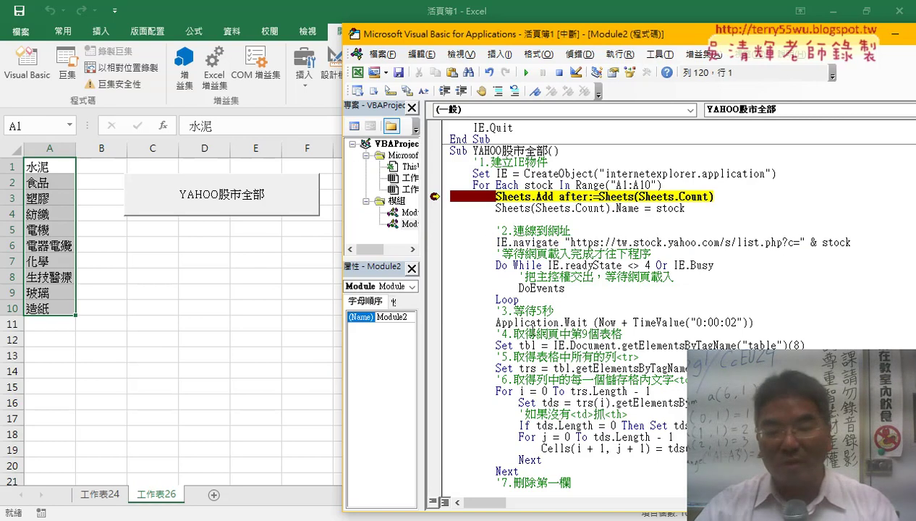
pyautogui.moveTo(548, 511); pyautogui.dragTo(557, 444)
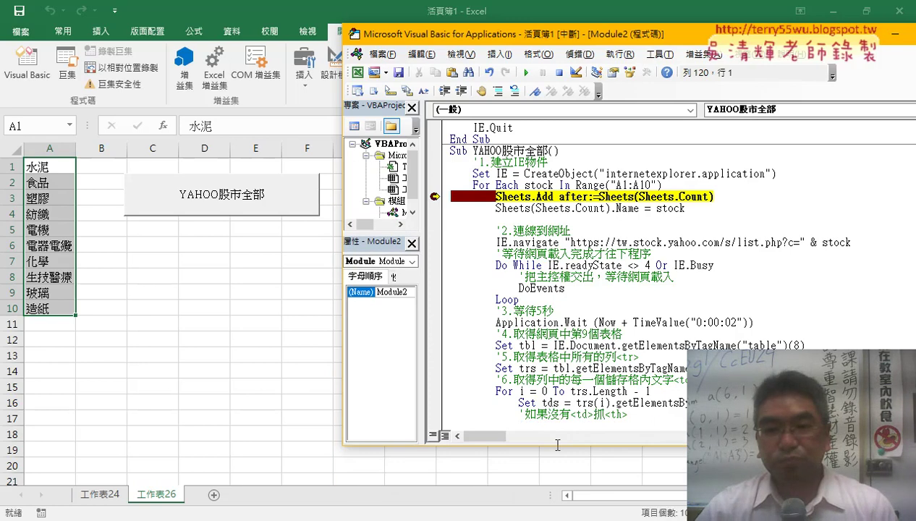
pyautogui.moveTo(601, 210)
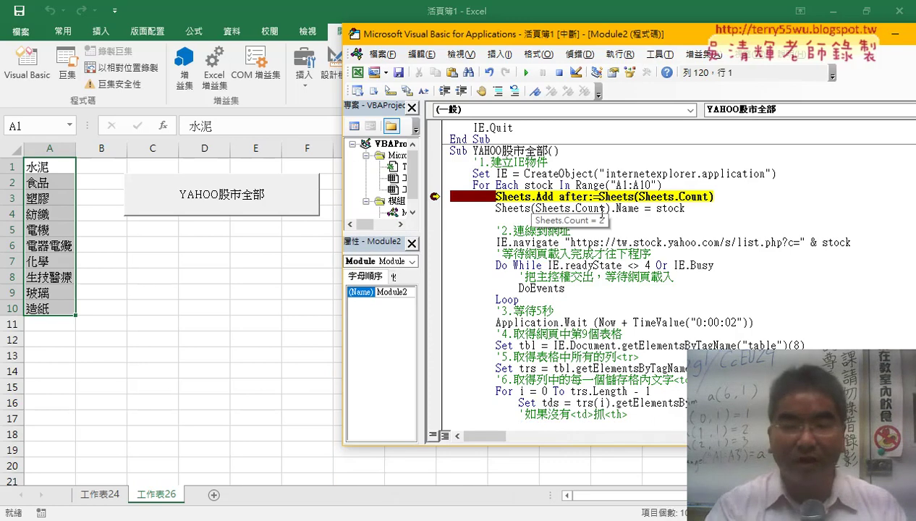
pyautogui.press('F8')
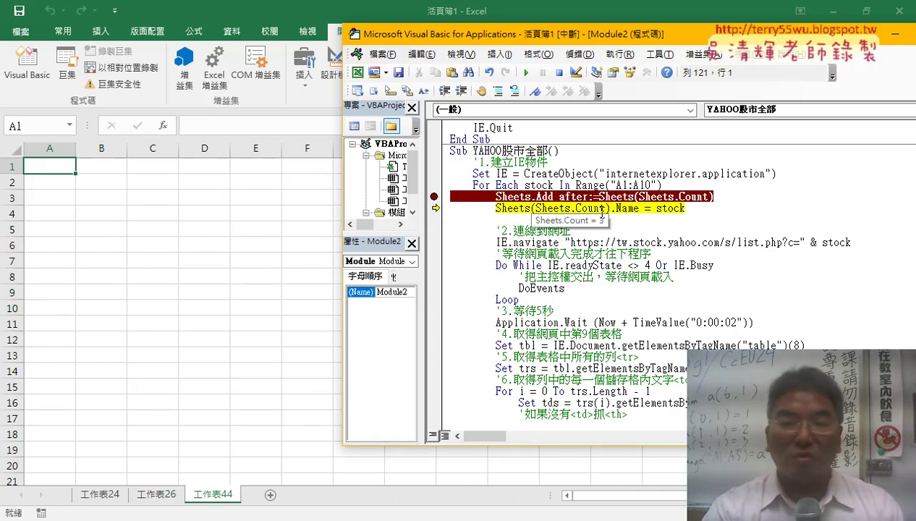
pyautogui.press('F8')
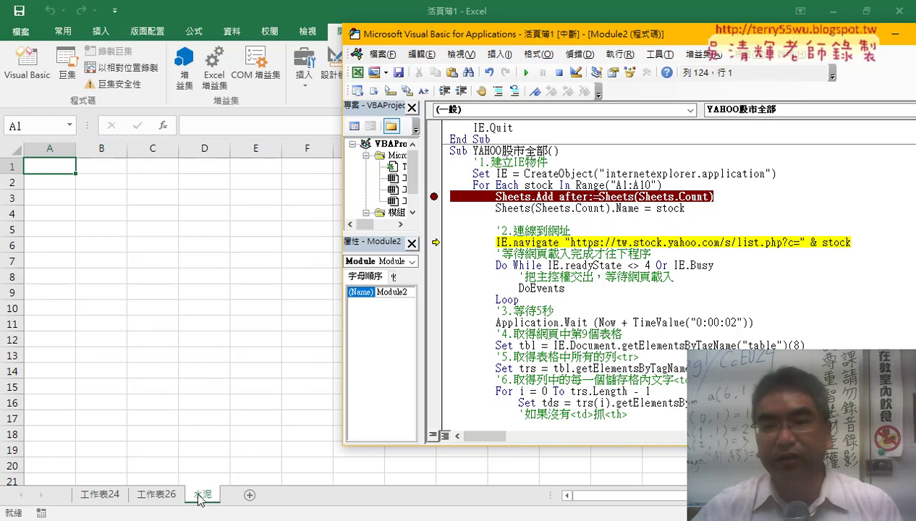
pyautogui.moveTo(839, 244)
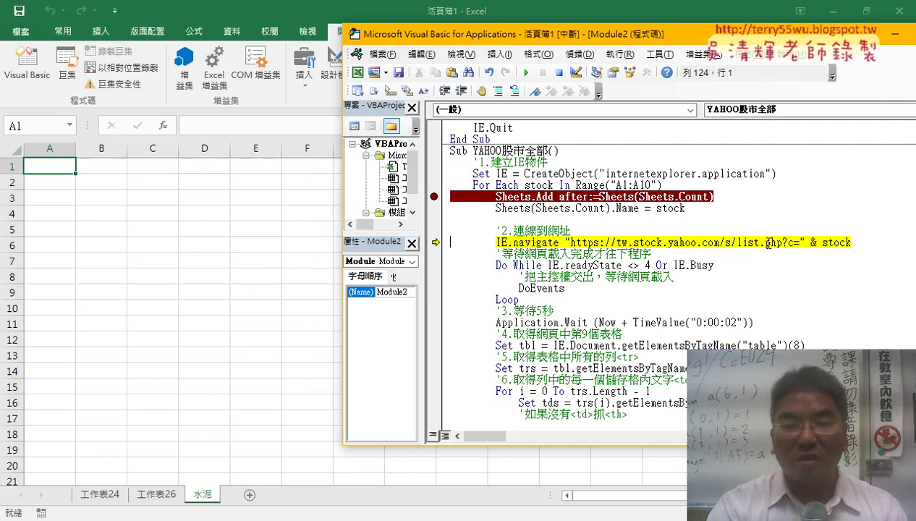
pyautogui.press('F8')
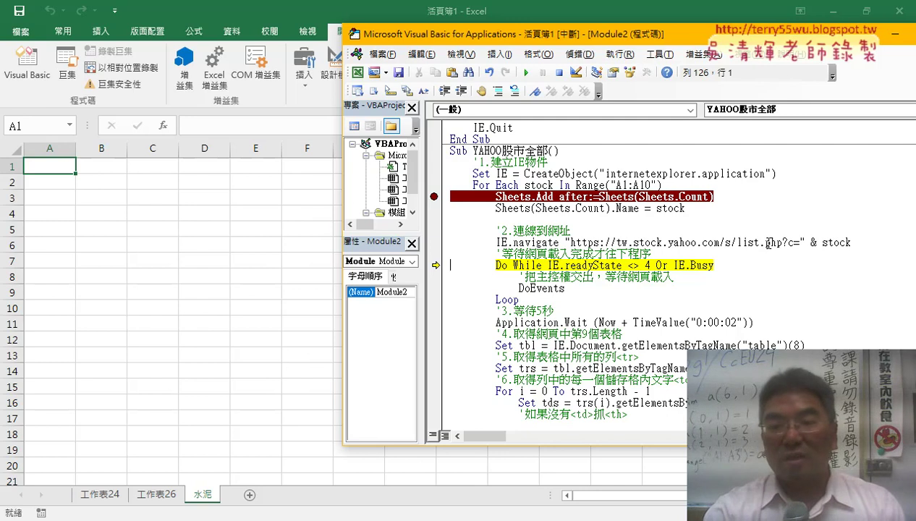
pyautogui.press('F8')
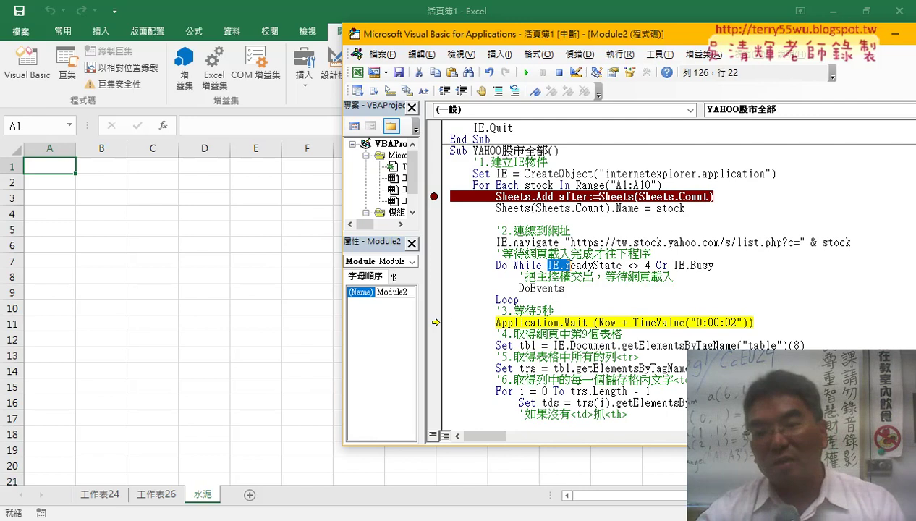
# - Step past the 2-second wait, the table (8) lookup and row collection into the For i loop
pyautogui.moveTo(547, 266); pyautogui.dragTo(623, 266)
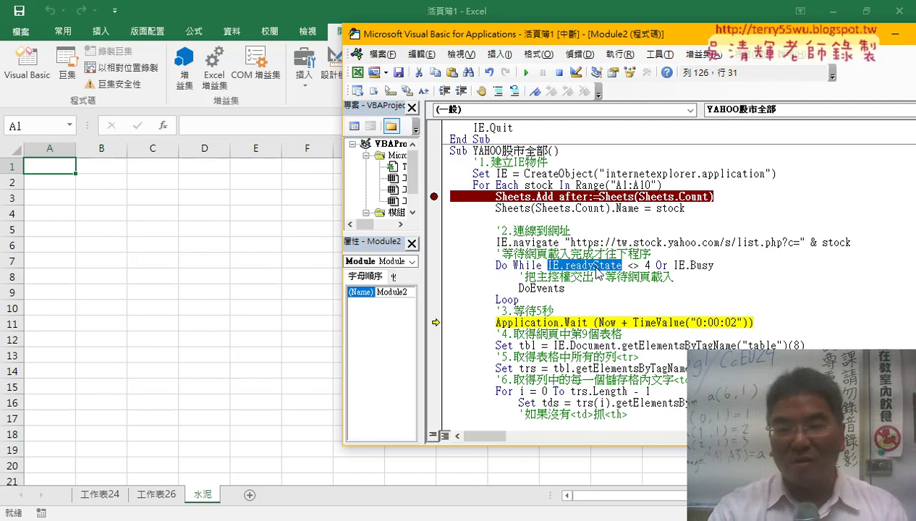
pyautogui.press('F8')
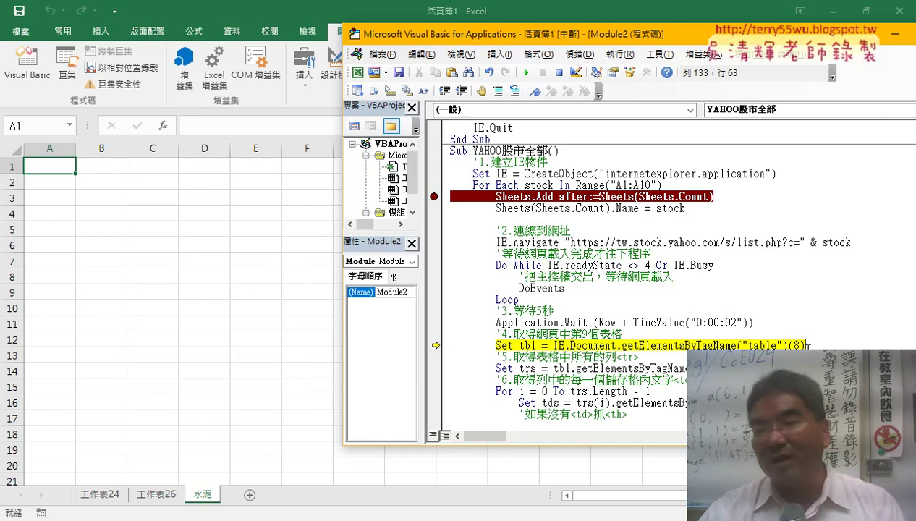
pyautogui.moveTo(804, 345); pyautogui.dragTo(788, 345)
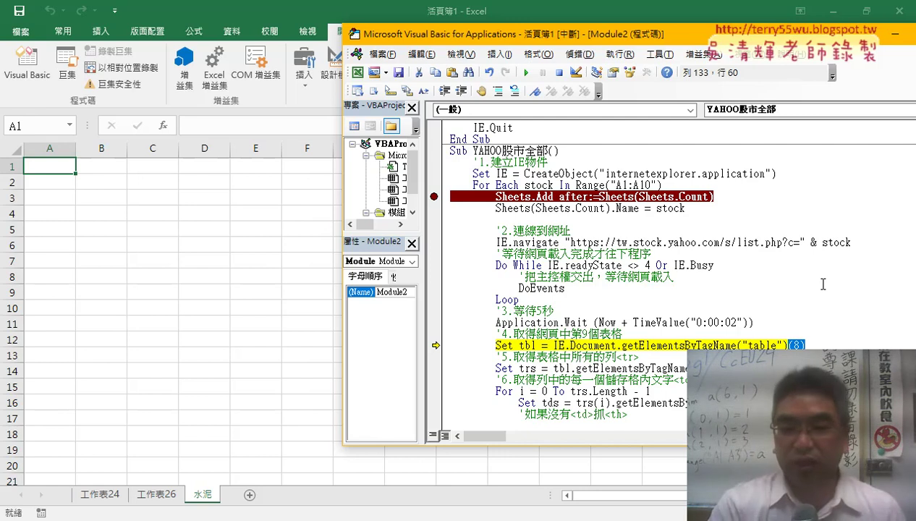
pyautogui.press('F8')
pyautogui.press('F8')
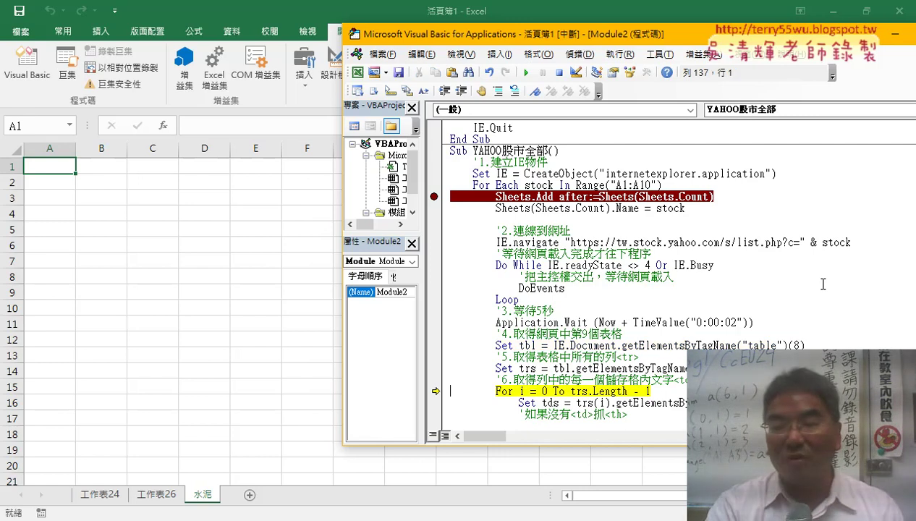
pyautogui.press('F8')
pyautogui.press('F8')
pyautogui.press('F8')
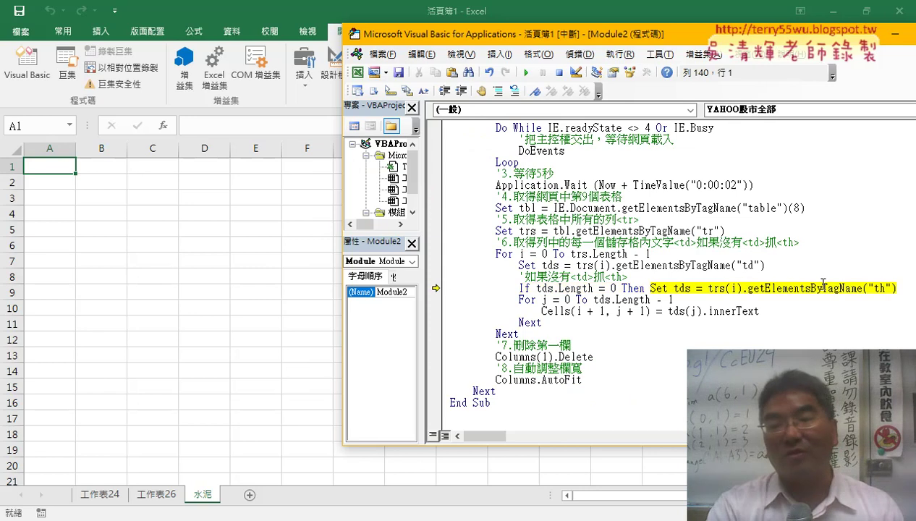
# - Step through writing headers to A1 and B1, then continue to fill 水泥 and add 食品
pyautogui.press('F8')
pyautogui.press('F8')
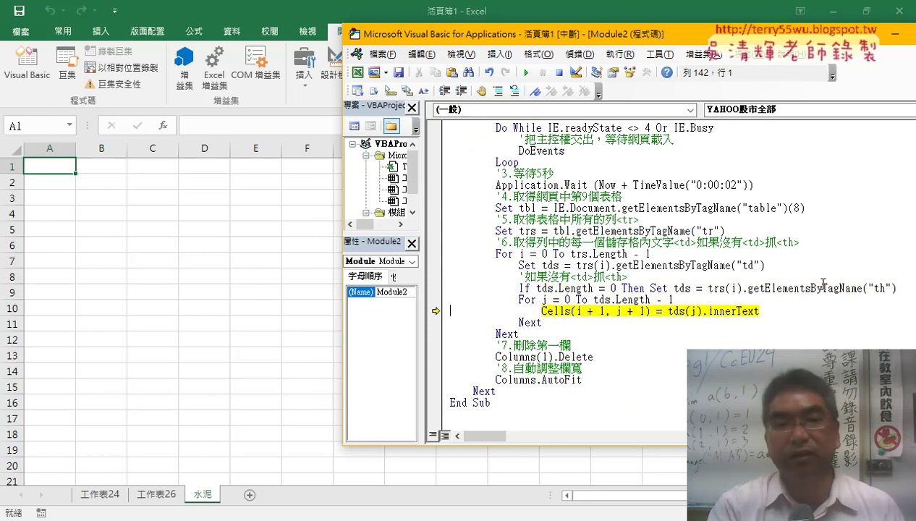
pyautogui.press('F8')
pyautogui.press('F8')
pyautogui.press('F8')
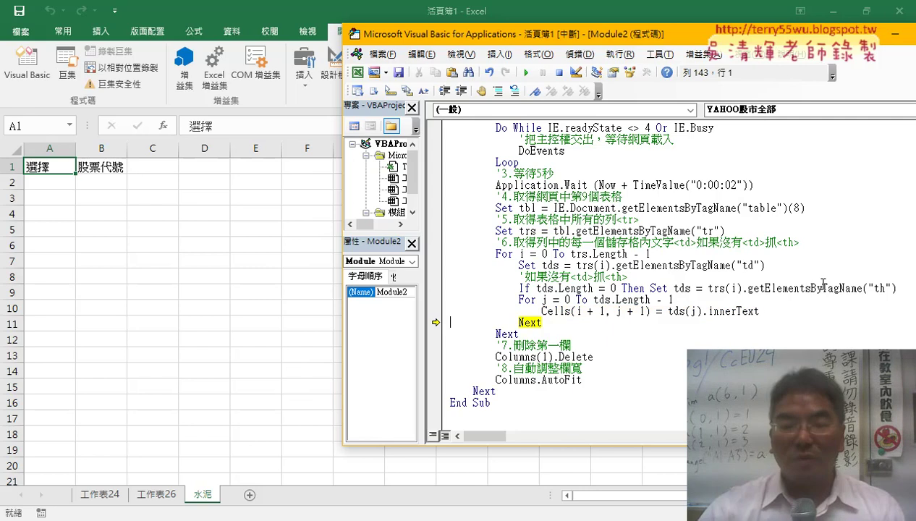
pyautogui.press('F8')
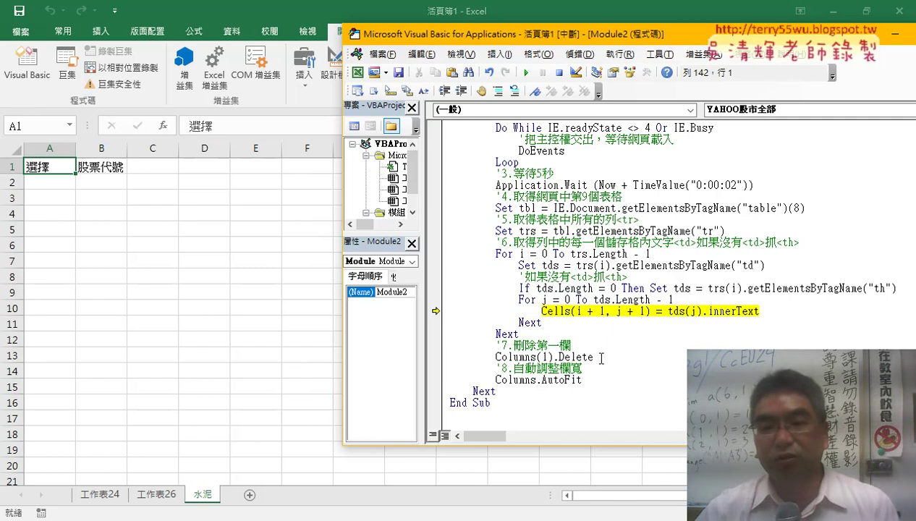
pyautogui.moveTo(595, 357); pyautogui.dragTo(494, 357)
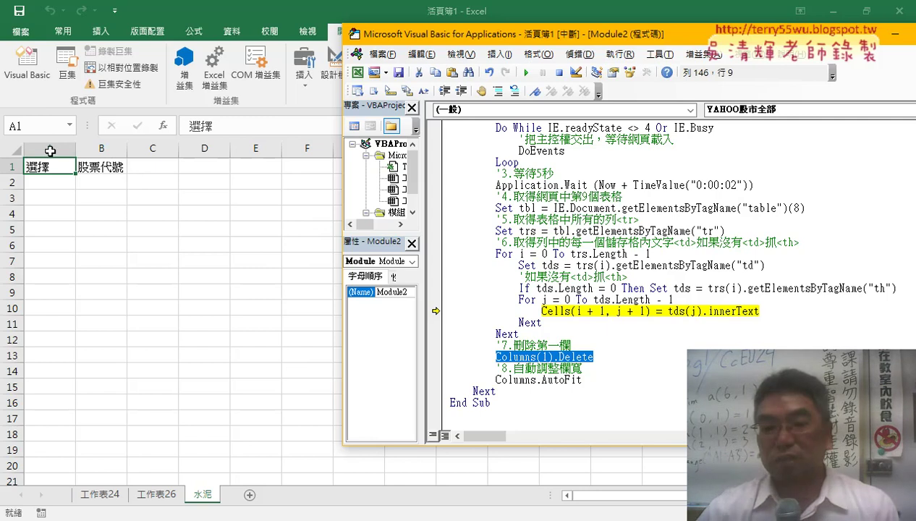
pyautogui.press('F5')
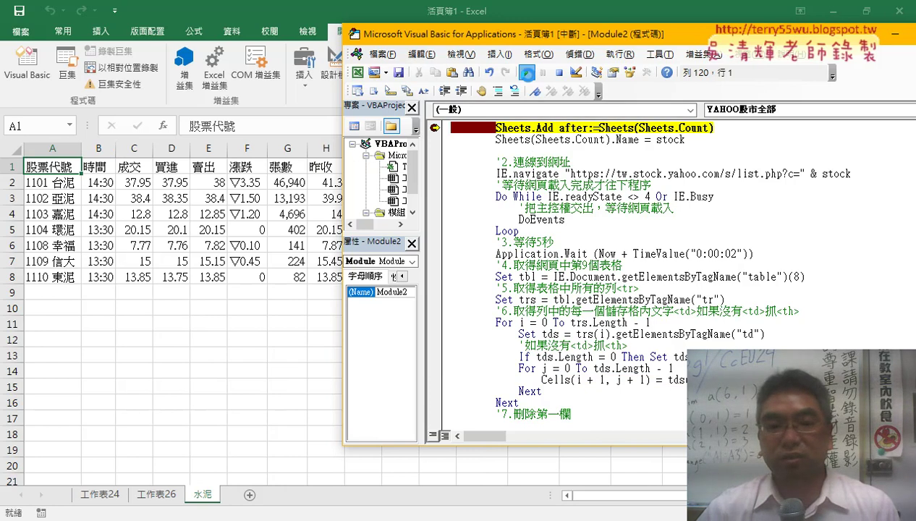
pyautogui.click(526, 73)
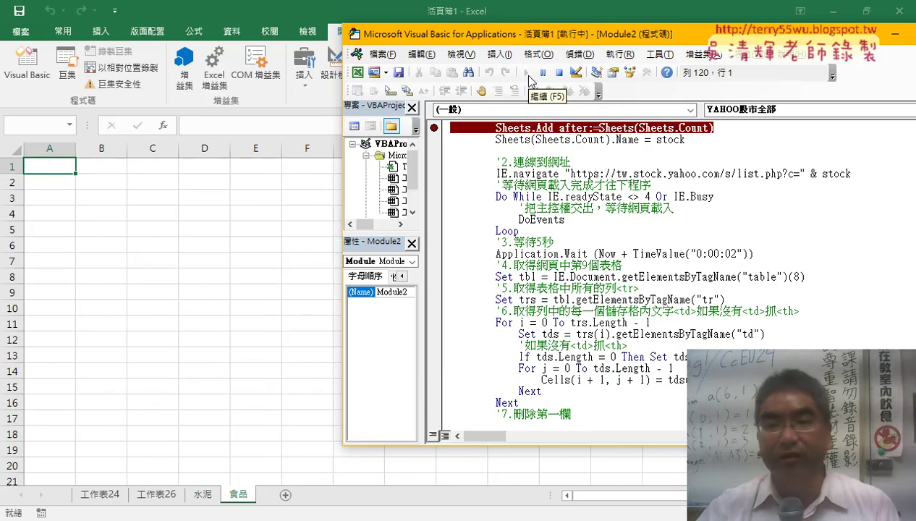
# - Clear the Sheets.Add breakpoint so the macro creates the remaining sector sheets through 造紙
pyautogui.click(434, 129)
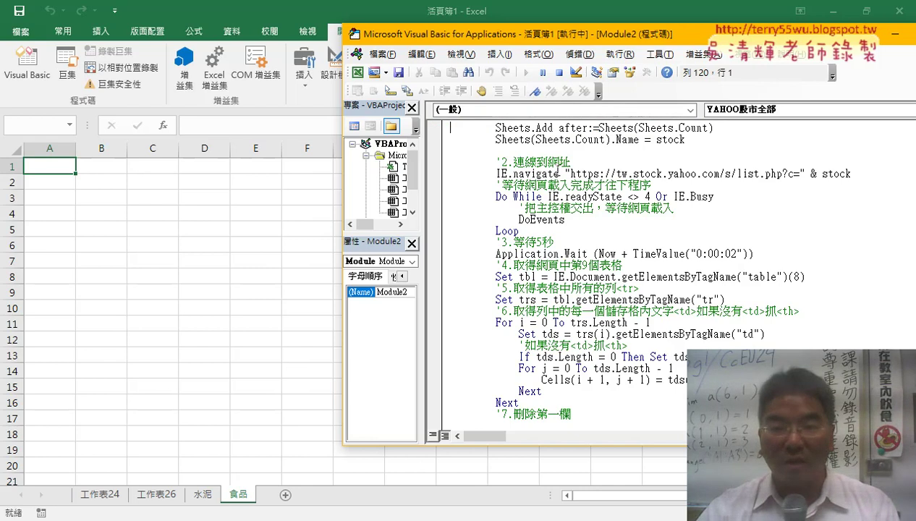
pyautogui.scroll(1, 561, 187)
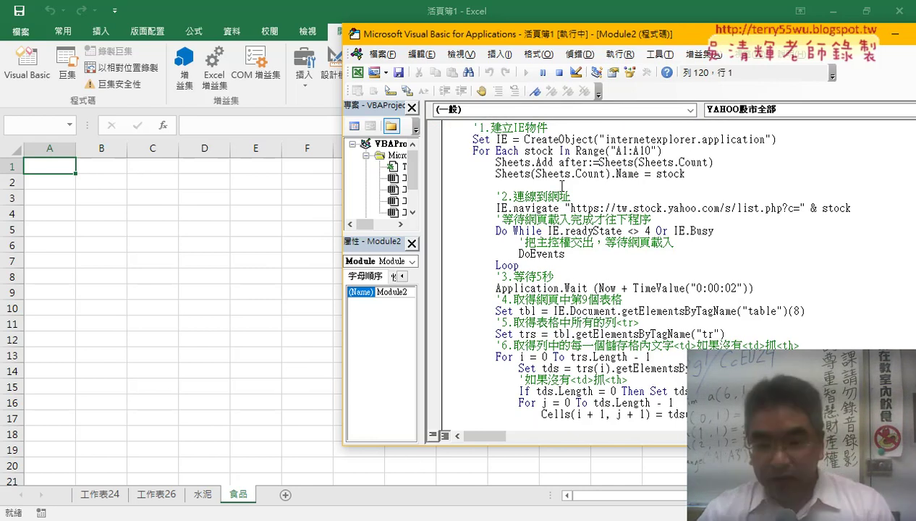
pyautogui.scroll(-2, 561, 187)
pyautogui.scroll(-1, 562, 195)
pyautogui.scroll(6, 561, 242)
pyautogui.scroll(1, 563, 241)
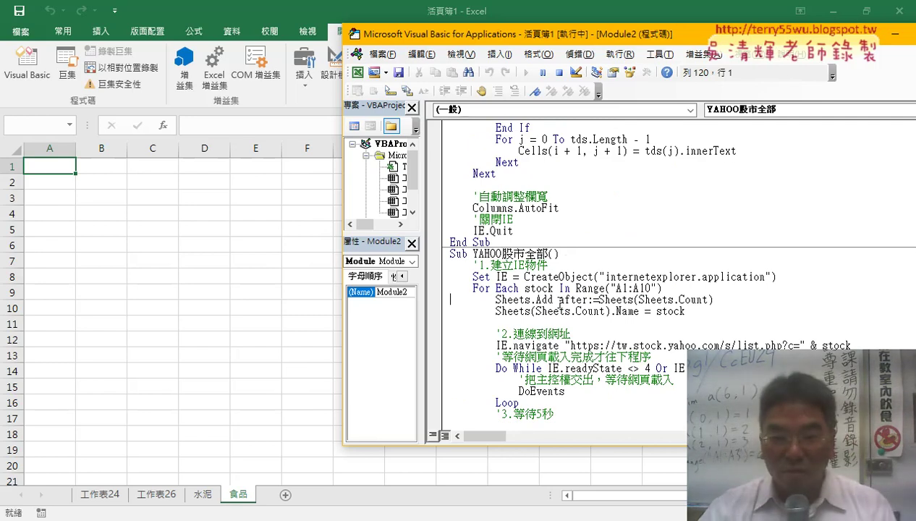
pyautogui.scroll(-1, 630, 311)
pyautogui.scroll(-1, 694, 317)
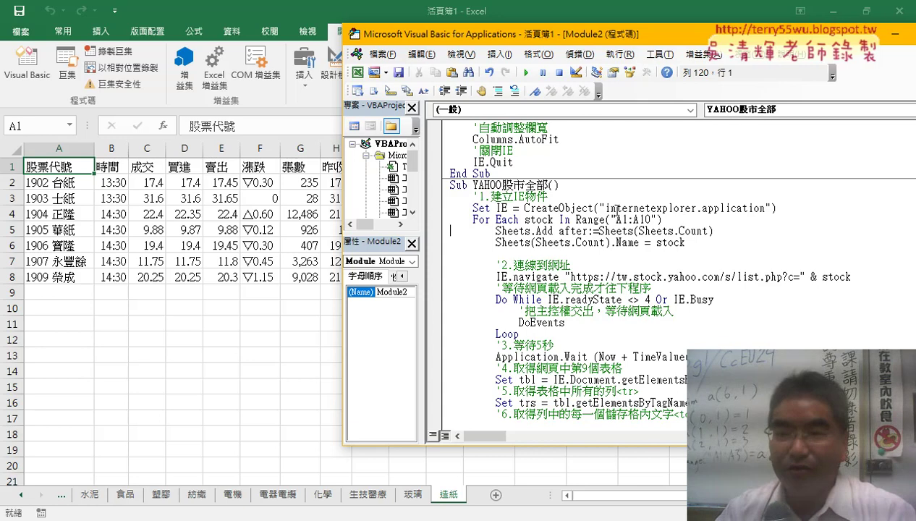
# - Select the sector names in A1:A10 on sheet 工作表26
pyautogui.moveTo(651, 35); pyautogui.dragTo(520, 41)
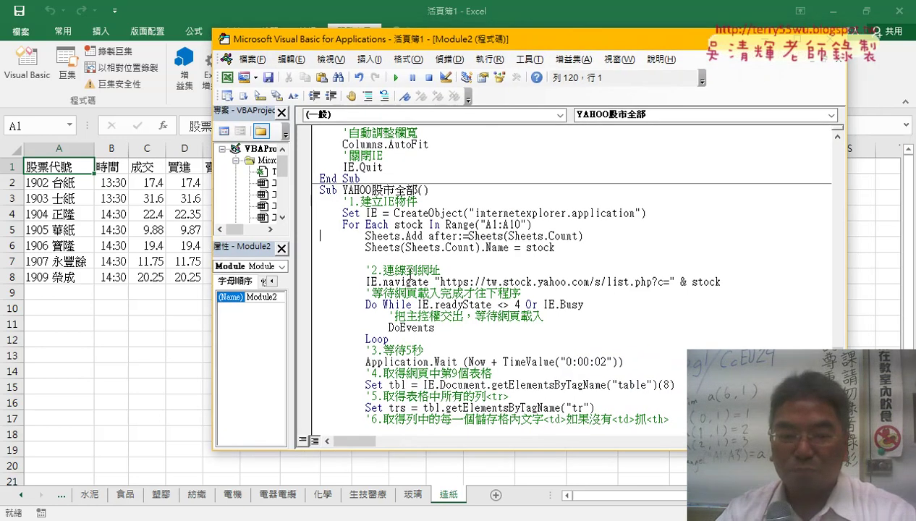
pyautogui.click(58, 494)
pyautogui.click(92, 499)
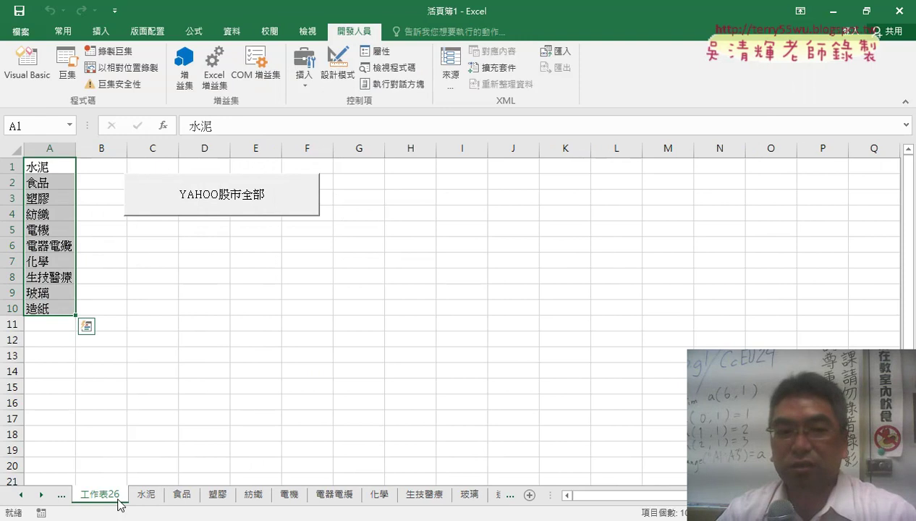
pyautogui.moveTo(59, 166); pyautogui.dragTo(61, 308)
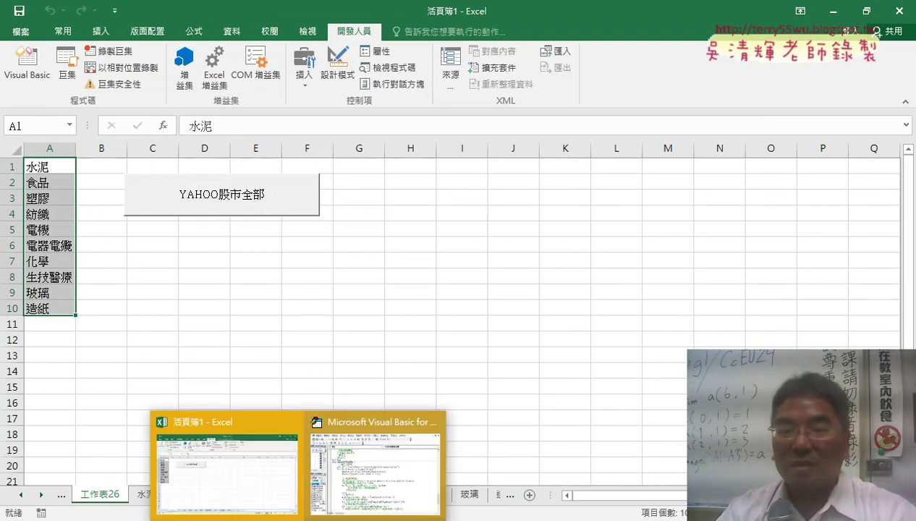
# - Highlight the macro's For Each loop that adds sheets, then bring up the Google Docs code document
pyautogui.click(379, 462)
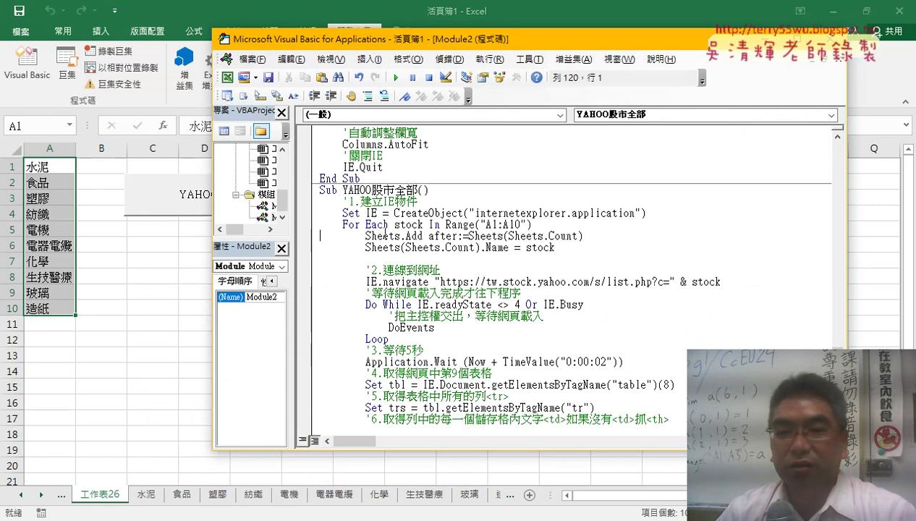
pyautogui.moveTo(342, 224); pyautogui.dragTo(555, 248)
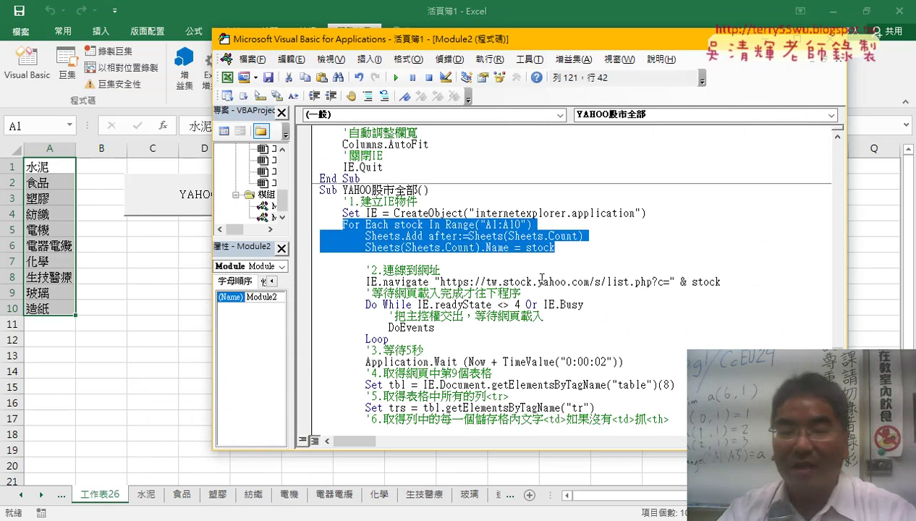
pyautogui.scroll(-2, 541, 277)
pyautogui.scroll(-2, 541, 277)
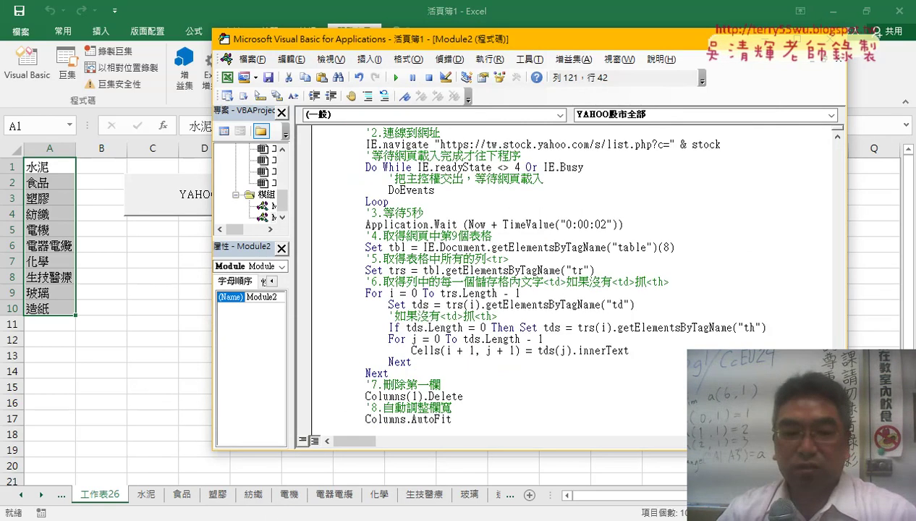
pyautogui.click(225, 441)
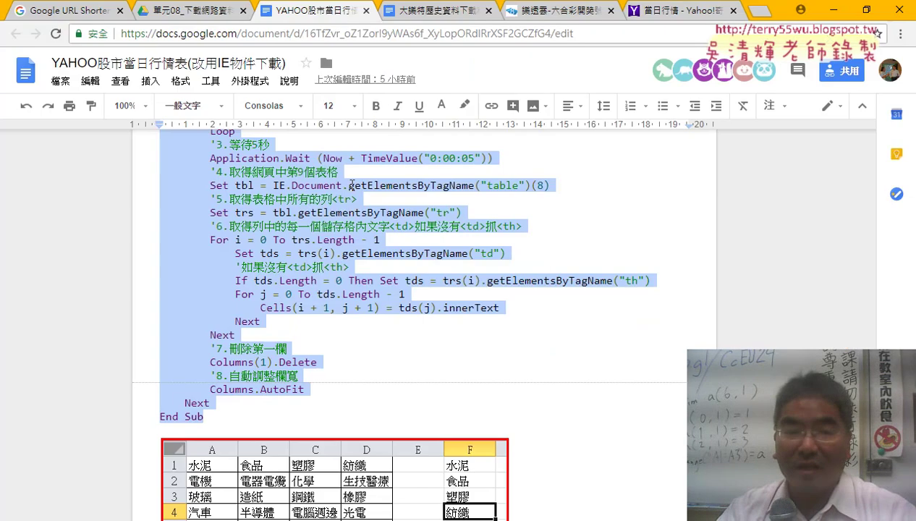
# - Switch to the Google Drive 單元08 folder listing the code documents
pyautogui.click(197, 11)
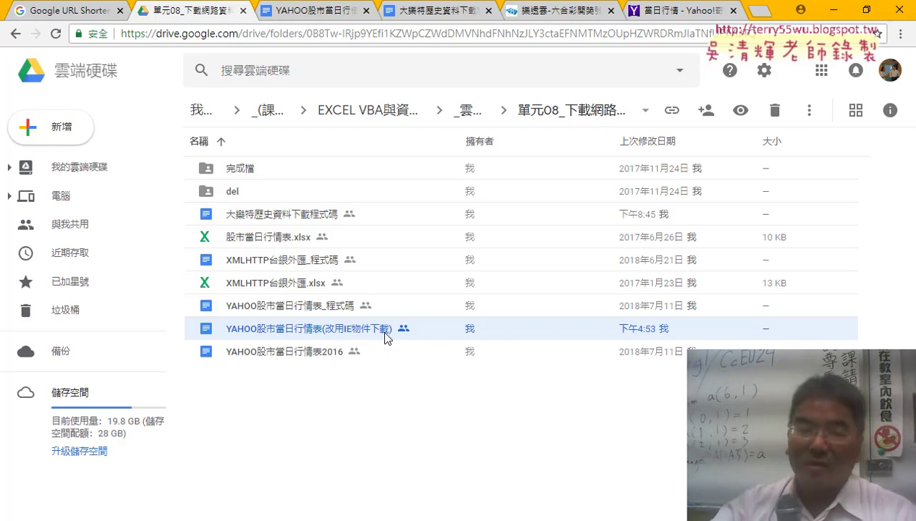
# - Open the XMLHTTP台銀外匯_程式碼 document from the Drive folder
pyautogui.click(246, 262)
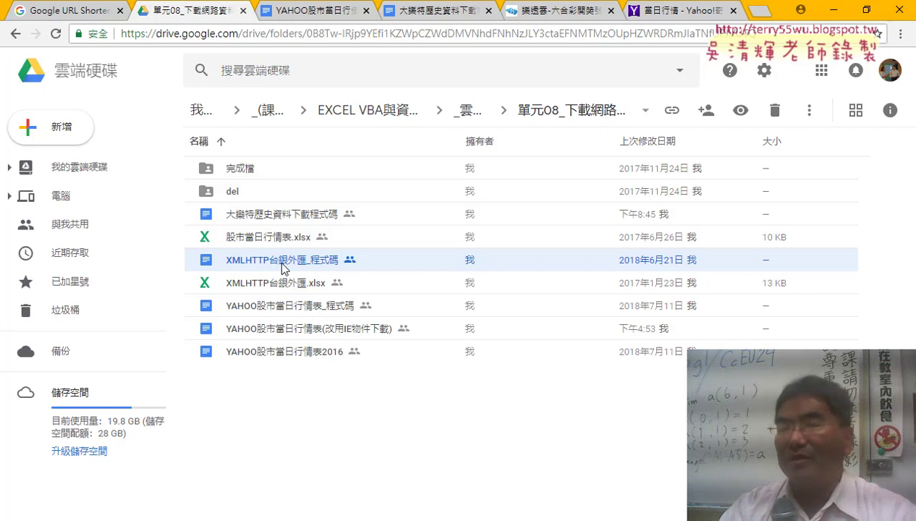
pyautogui.doubleClick(284, 262)
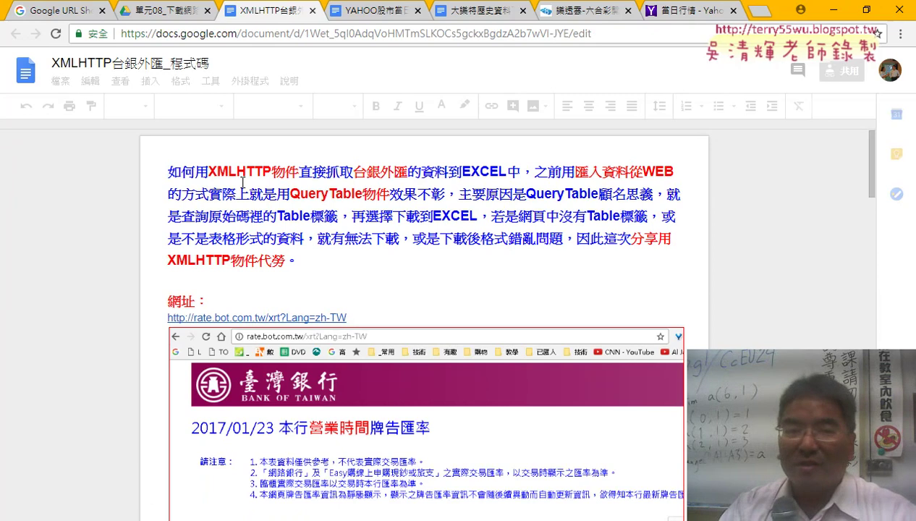
# - Highlight 'XMLHTTP物件' in the intro and read down through the exchange-rate code document
pyautogui.moveTo(208, 173); pyautogui.dragTo(296, 179)
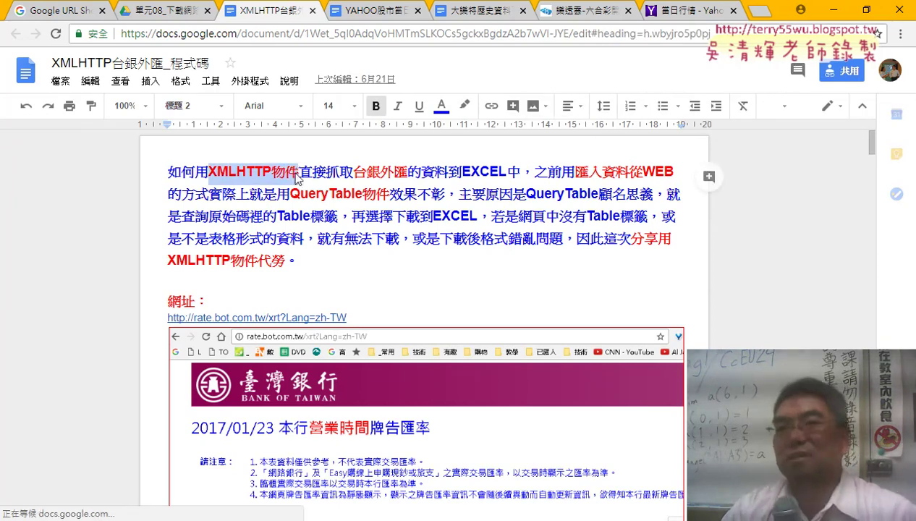
pyautogui.scroll(-2, 348, 265)
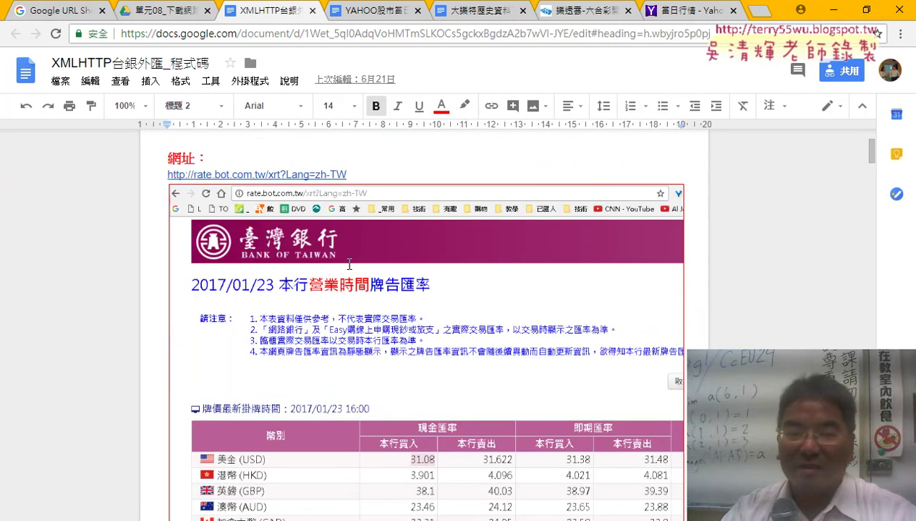
pyautogui.scroll(-5, 349, 265)
pyautogui.scroll(-3, 349, 265)
pyautogui.scroll(-3, 349, 265)
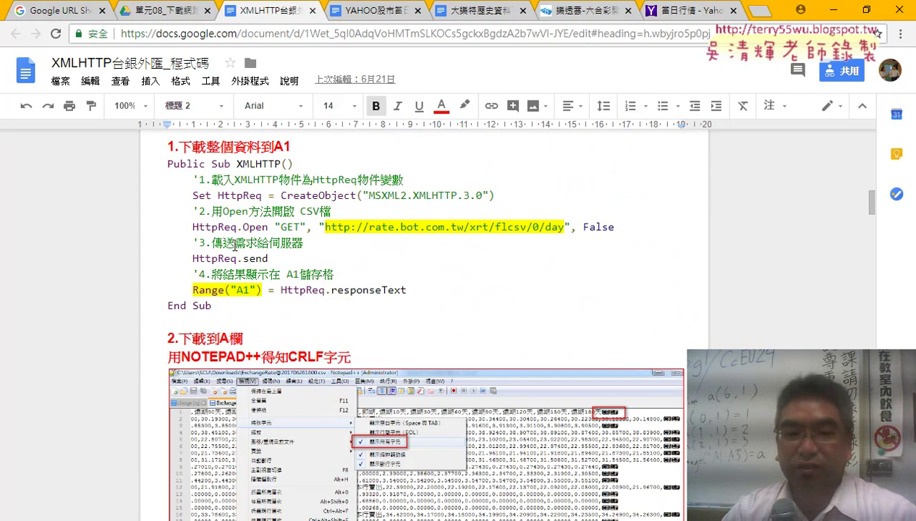
pyautogui.scroll(-4, 317, 267)
pyautogui.scroll(-1, 317, 268)
pyautogui.scroll(-1, 316, 268)
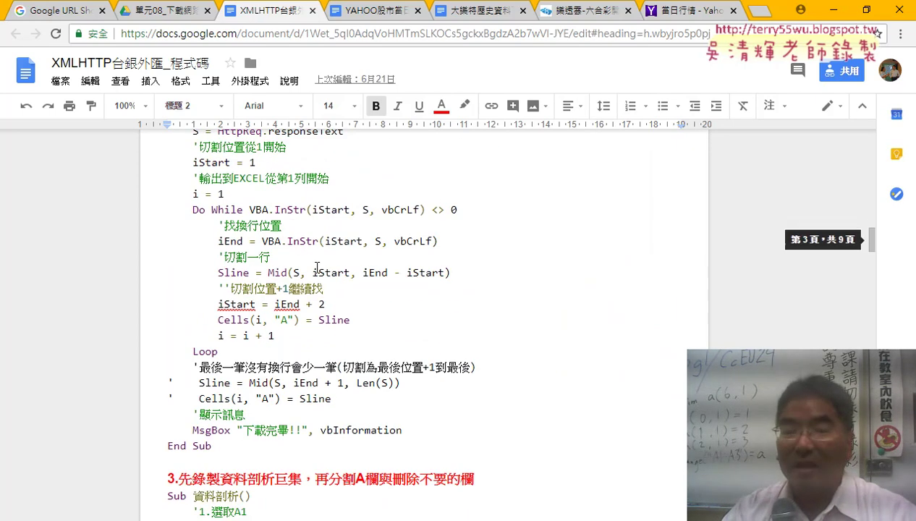
pyautogui.scroll(-5, 315, 330)
pyautogui.scroll(-2, 314, 330)
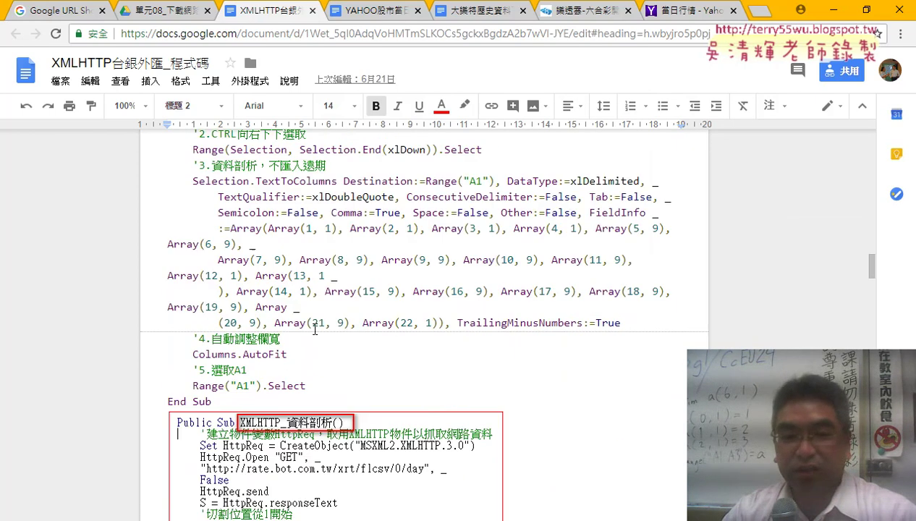
pyautogui.scroll(-2, 315, 330)
# - Read to the macro's heading, highlight 'XML' there, and return to the 單元08 Drive folder
pyautogui.scroll(-3, 314, 330)
pyautogui.scroll(-4, 312, 329)
pyautogui.scroll(-2, 313, 329)
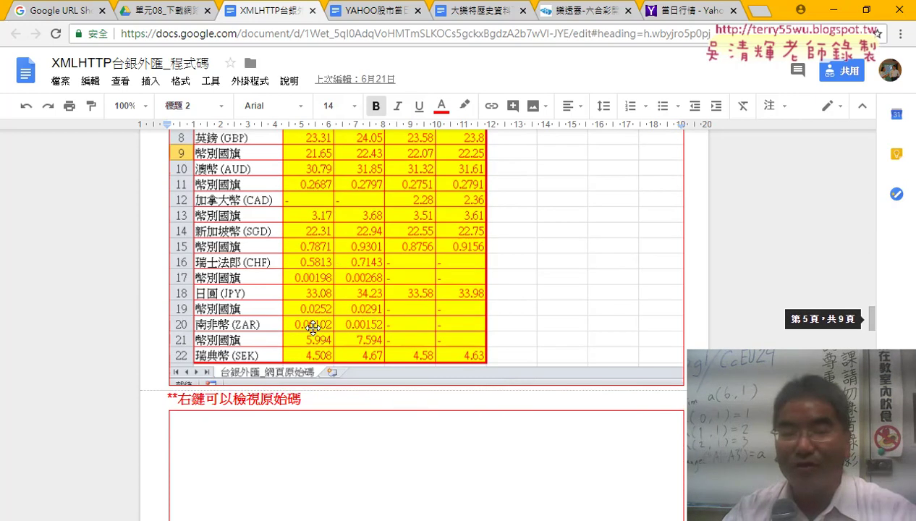
pyautogui.scroll(-2, 300, 325)
pyautogui.scroll(-2, 303, 353)
pyautogui.scroll(-2, 303, 353)
pyautogui.scroll(-2, 304, 353)
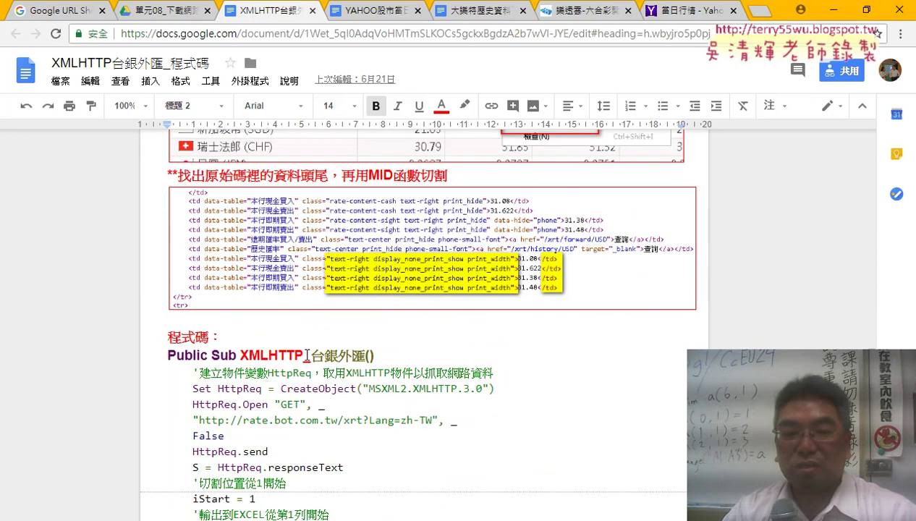
pyautogui.scroll(-2, 305, 353)
pyautogui.scroll(-1, 308, 353)
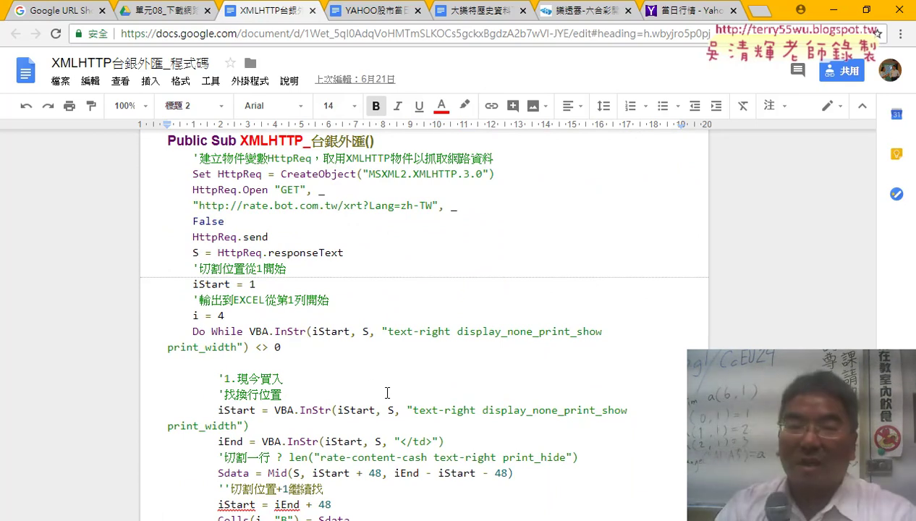
pyautogui.moveTo(241, 140); pyautogui.dragTo(301, 142)
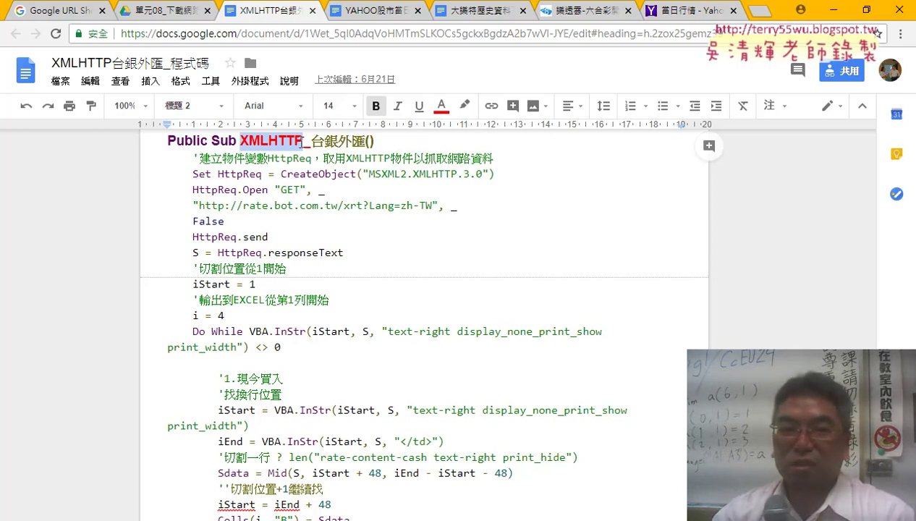
pyautogui.click(166, 11)
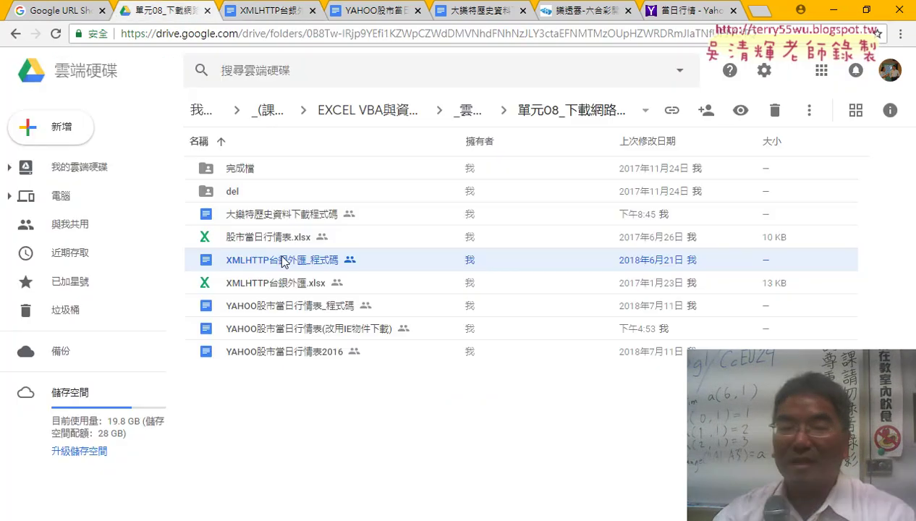
# - Leave the 單元08 folder for its parent _雲端白板畫面, which lists 單元01–單元12
pyautogui.click(273, 282)
pyautogui.click(279, 263)
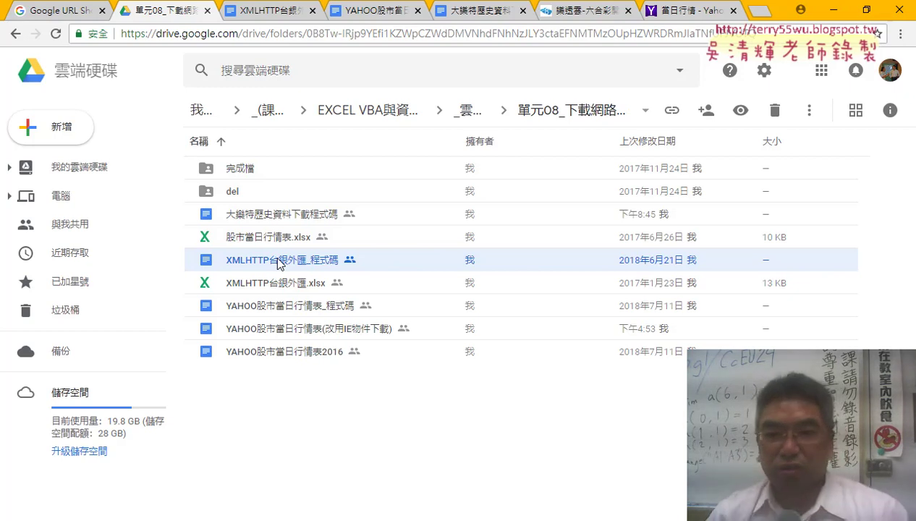
pyautogui.click(468, 113)
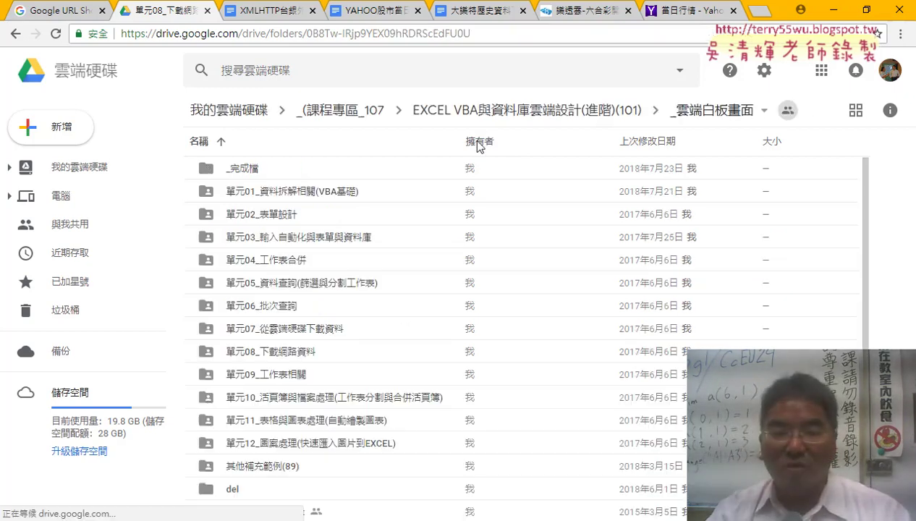
# - Select the 單元10_活頁簿與檔案處理 folder row in the _雲端白板畫面 listing
pyautogui.click(334, 399)
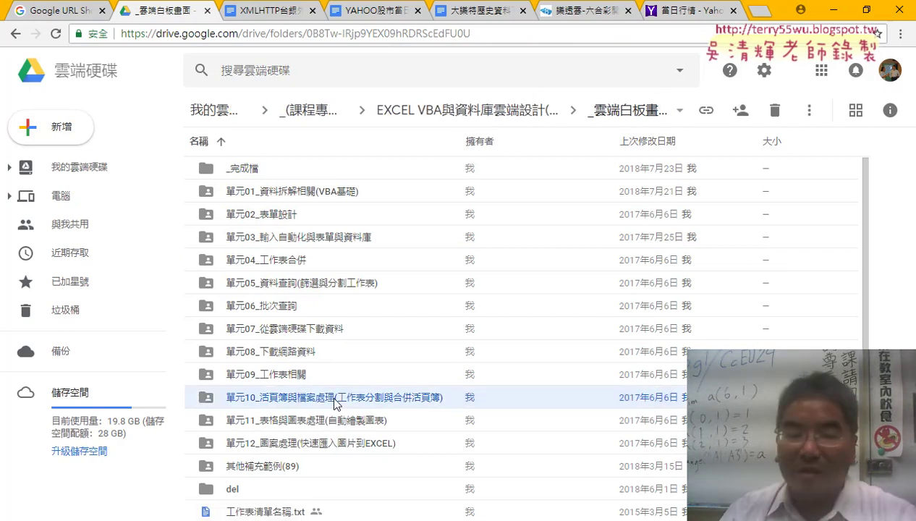